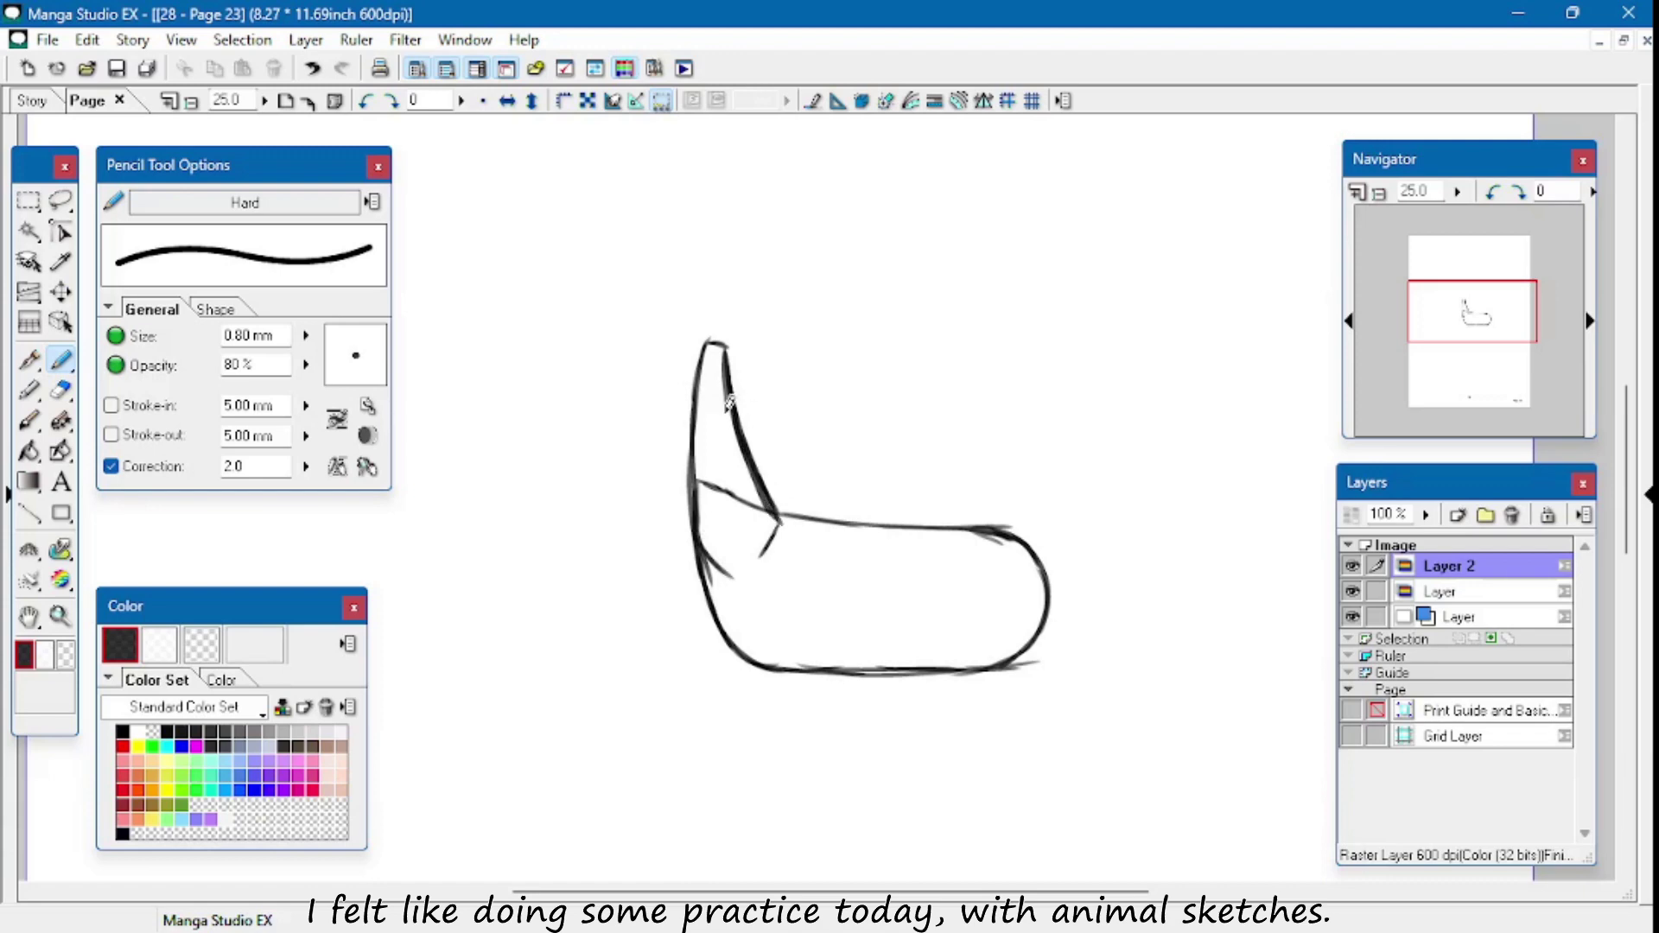
- Sketch the deer's head, pointed ears and face above the neck, and scale the head up slightly with a lasso selection
{"action": "mouse_move", "coordinate": [713, 298]}
{"action": "left_mouse_down"}
{"action": "mouse_move", "coordinate": [748, 367]}
{"action": "mouse_move", "coordinate": [691, 372]}
{"action": "mouse_move", "coordinate": [756, 333]}
{"action": "mouse_move", "coordinate": [683, 311]}
{"action": "mouse_move", "coordinate": [814, 230]}
{"action": "mouse_move", "coordinate": [765, 327]}
{"action": "mouse_move", "coordinate": [669, 209]}
{"action": "mouse_move", "coordinate": [704, 251]}
{"action": "mouse_move", "coordinate": [708, 294]}
{"action": "left_mouse_up"}
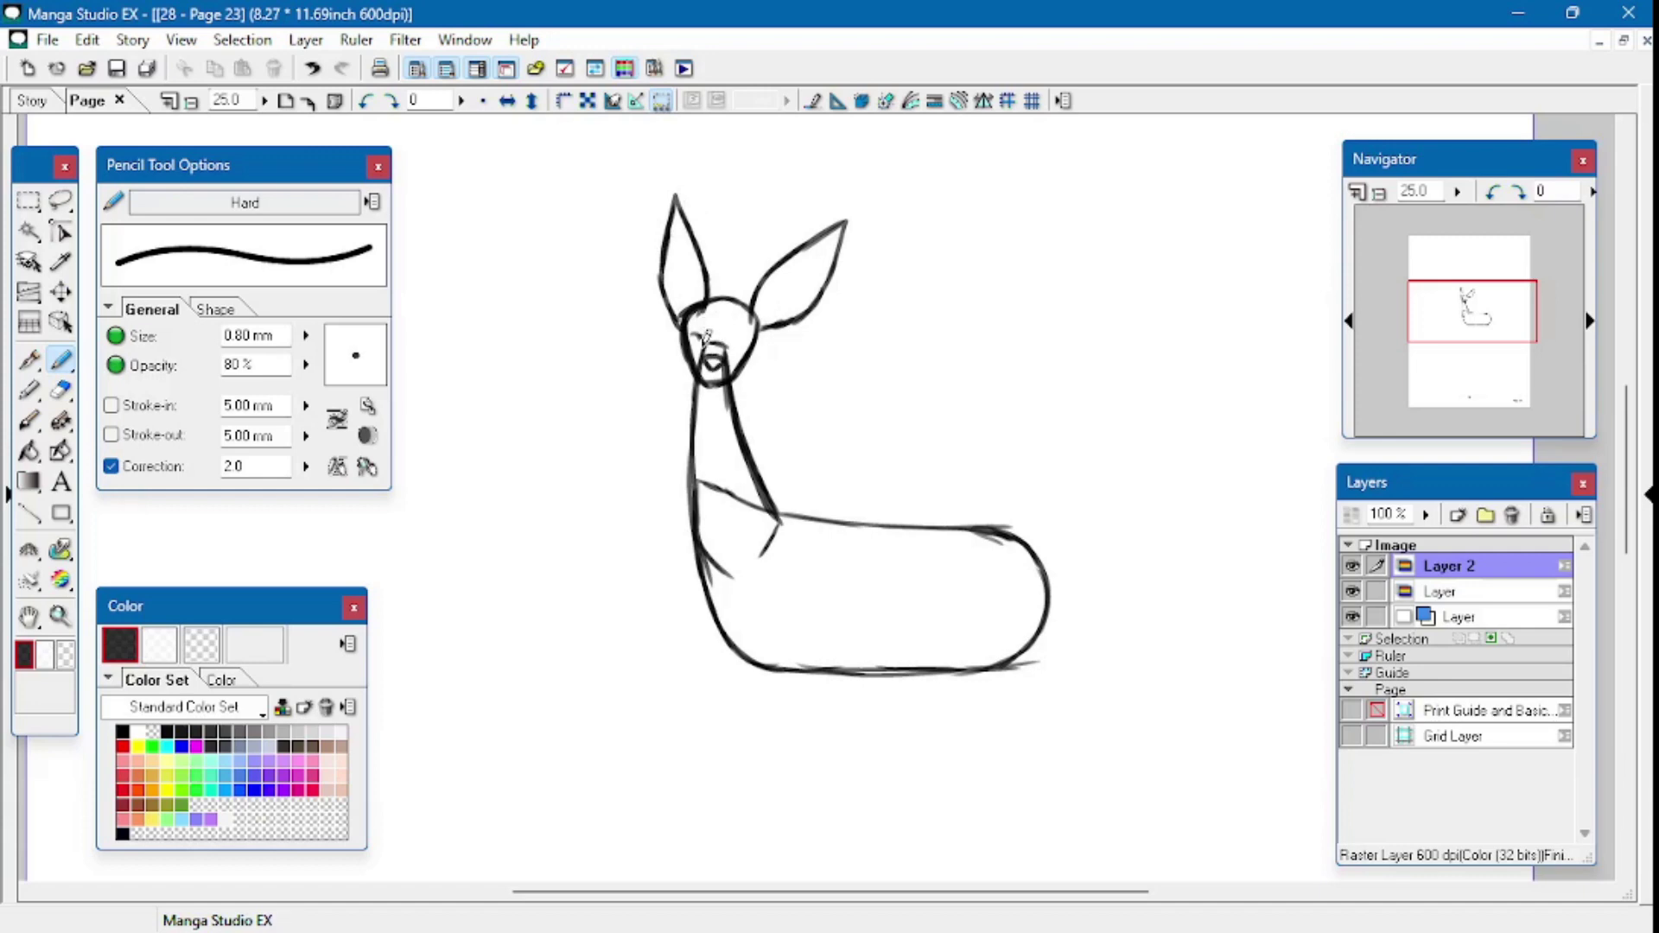
{"action": "left_click", "coordinate": [60, 201]}
{"action": "mouse_move", "coordinate": [704, 164]}
{"action": "left_mouse_down"}
{"action": "mouse_move", "coordinate": [618, 242]}
{"action": "mouse_move", "coordinate": [710, 384]}
{"action": "mouse_move", "coordinate": [716, 162]}
{"action": "left_mouse_up"}
{"action": "left_click", "coordinate": [842, 411]}
{"action": "left_click_drag", "start_coordinate": [850, 194], "coordinate": [864, 180]}
{"action": "left_click_drag", "start_coordinate": [737, 253], "coordinate": [736, 244]}
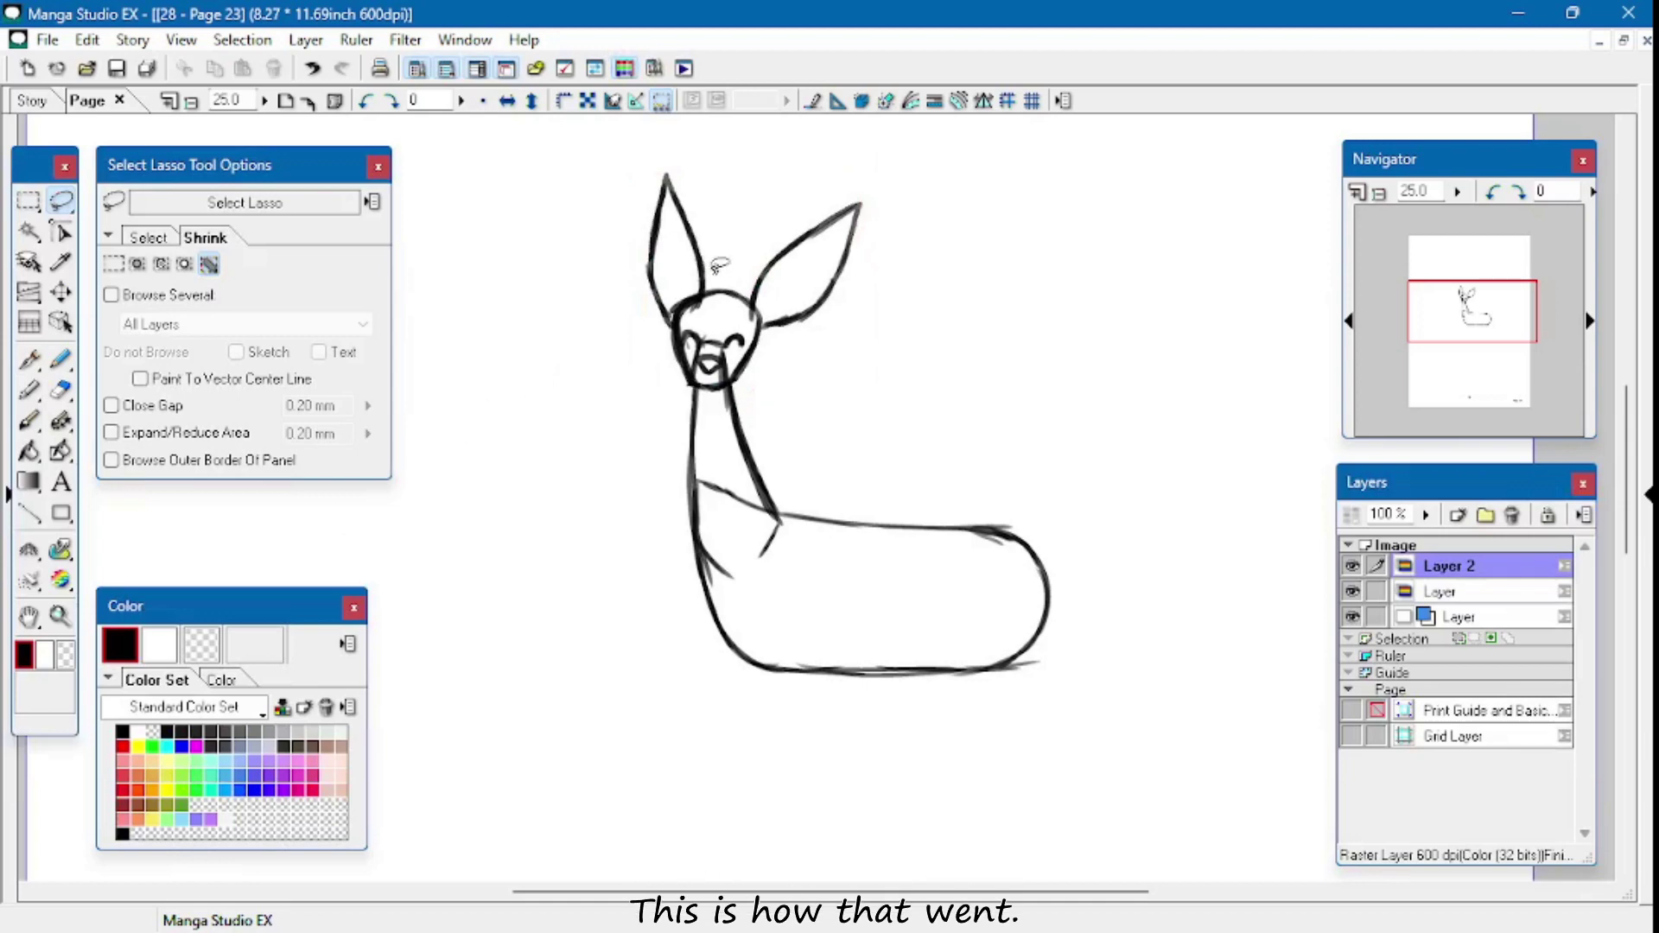
- Lasso each of the deer's ears in turn and transform them to make them slightly smaller
{"action": "mouse_move", "coordinate": [683, 311]}
{"action": "left_mouse_down"}
{"action": "mouse_move", "coordinate": [643, 168]}
{"action": "mouse_move", "coordinate": [676, 182]}
{"action": "mouse_move", "coordinate": [679, 210]}
{"action": "left_mouse_up"}
{"action": "key", "text": "ctrl+t"}
{"action": "key", "text": "Return"}
{"action": "mouse_move", "coordinate": [748, 298]}
{"action": "left_mouse_down"}
{"action": "mouse_move", "coordinate": [848, 166]}
{"action": "mouse_move", "coordinate": [764, 341]}
{"action": "left_mouse_up"}
{"action": "key", "text": "ctrl+t"}
{"action": "left_click_drag", "start_coordinate": [866, 206], "coordinate": [848, 241]}
{"action": "key", "text": "Return"}
- Lasso the deer's whole head with its ears and shift it down onto the neck, clearing the selection
{"action": "left_click_drag", "start_coordinate": [726, 444], "coordinate": [739, 458]}
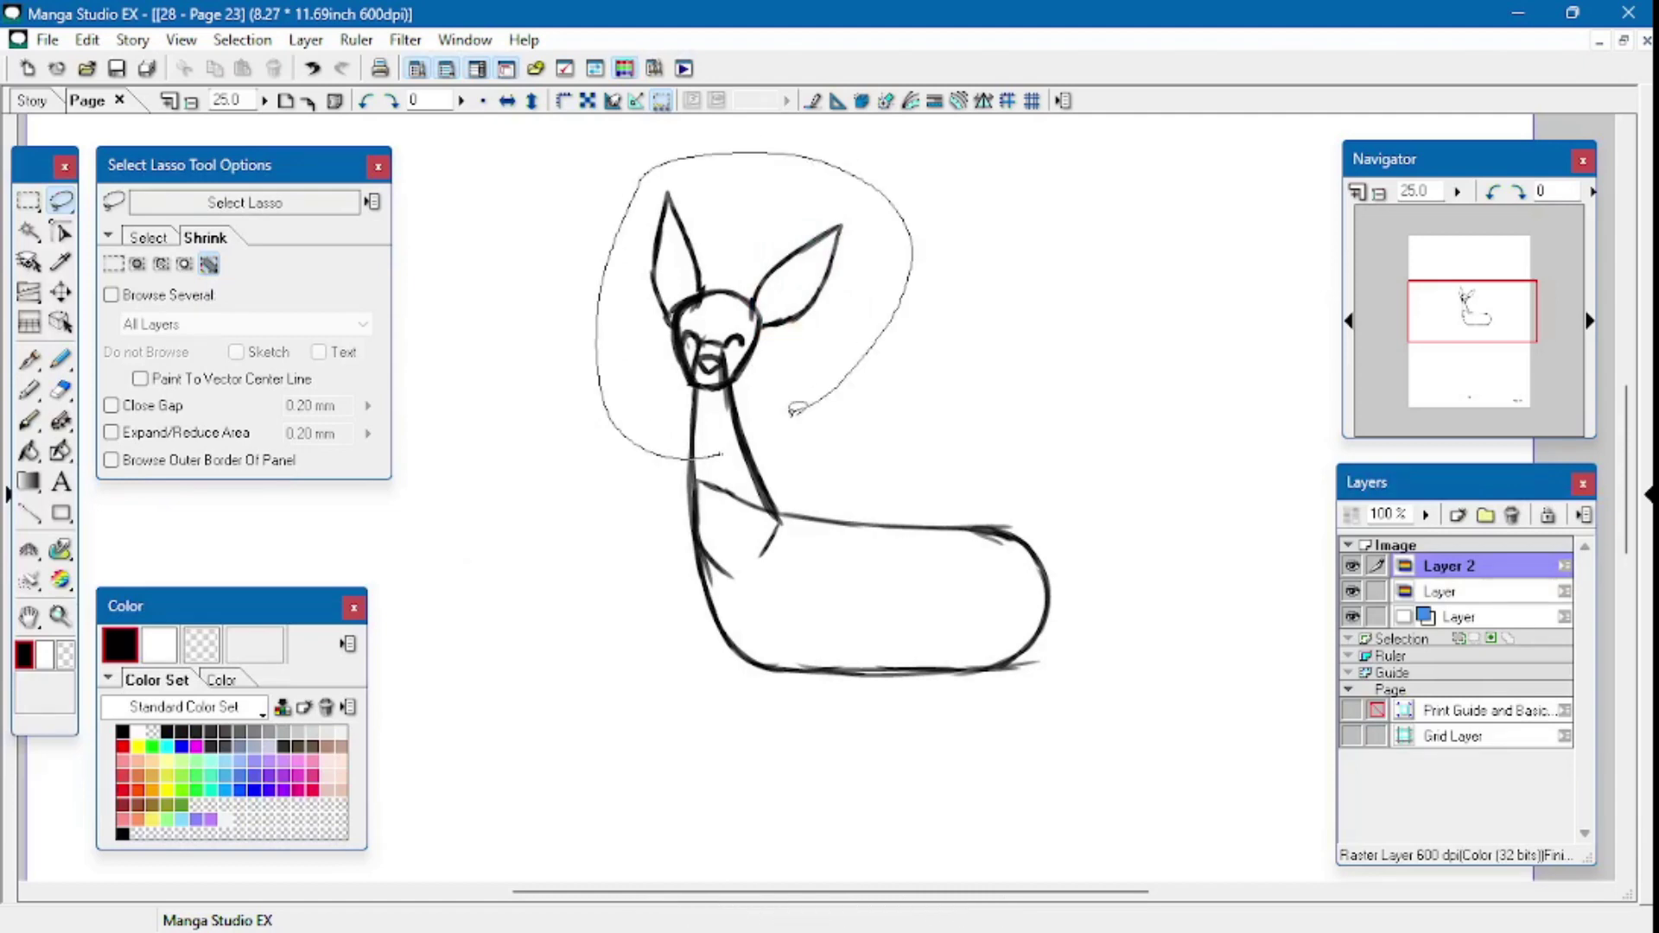
{"action": "key", "text": "ctrl+t"}
{"action": "left_click_drag", "start_coordinate": [877, 185], "coordinate": [853, 204]}
{"action": "key", "text": "Return"}
{"action": "key", "text": "ctrl+d"}
{"action": "key", "text": "e"}
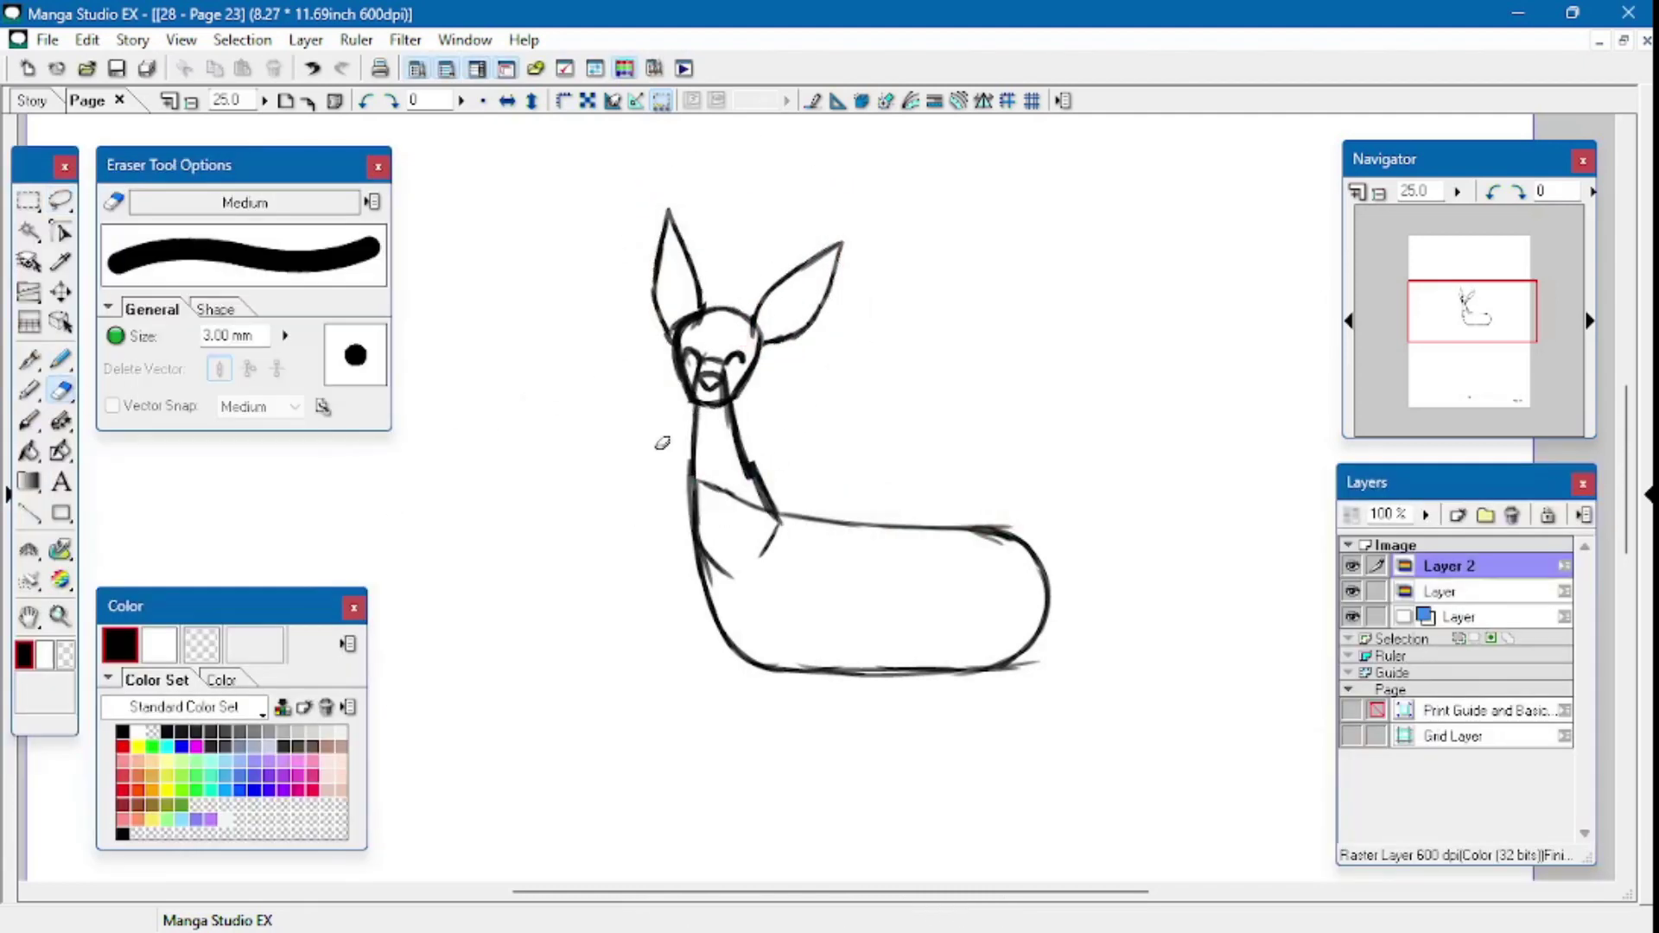
- Lasso the deer's head to adjust it, and add a new raster layer above the sketch
{"action": "left_click", "coordinate": [30, 617]}
{"action": "mouse_move", "coordinate": [666, 611]}
{"action": "left_mouse_down"}
{"action": "mouse_move", "coordinate": [626, 544]}
{"action": "mouse_move", "coordinate": [580, 515]}
{"action": "left_mouse_up"}
{"action": "left_click", "coordinate": [191, 102]}
{"action": "left_click", "coordinate": [60, 200]}
{"action": "mouse_move", "coordinate": [767, 261]}
{"action": "left_mouse_down"}
{"action": "mouse_move", "coordinate": [680, 262]}
{"action": "mouse_move", "coordinate": [771, 268]}
{"action": "mouse_move", "coordinate": [747, 286]}
{"action": "left_mouse_up"}
{"action": "left_click", "coordinate": [828, 517]}
{"action": "left_click", "coordinate": [193, 663]}
{"action": "left_click", "coordinate": [579, 524]}
{"action": "left_click", "coordinate": [1457, 515]}
{"action": "left_click", "coordinate": [1355, 876]}
- Draw the deer's two front legs with hooves below the chest using the pencil
{"action": "left_click", "coordinate": [59, 616]}
{"action": "left_click", "coordinate": [776, 557]}
{"action": "left_click", "coordinate": [60, 361]}
{"action": "left_click_drag", "start_coordinate": [710, 401], "coordinate": [733, 550]}
{"action": "mouse_move", "coordinate": [721, 461]}
{"action": "left_mouse_down"}
{"action": "mouse_move", "coordinate": [745, 752]}
{"action": "mouse_move", "coordinate": [789, 475]}
{"action": "left_mouse_up"}
{"action": "mouse_move", "coordinate": [780, 551]}
{"action": "left_mouse_down"}
{"action": "mouse_move", "coordinate": [787, 383]}
{"action": "mouse_move", "coordinate": [743, 603]}
{"action": "left_mouse_up"}
{"action": "mouse_move", "coordinate": [732, 683]}
{"action": "left_mouse_down"}
{"action": "mouse_move", "coordinate": [732, 758]}
{"action": "mouse_move", "coordinate": [774, 639]}
{"action": "left_mouse_up"}
{"action": "key", "text": "e"}
{"action": "key", "text": "p"}
{"action": "mouse_move", "coordinate": [661, 372]}
{"action": "left_mouse_down"}
{"action": "mouse_move", "coordinate": [691, 531]}
{"action": "mouse_move", "coordinate": [726, 596]}
{"action": "mouse_move", "coordinate": [704, 570]}
{"action": "mouse_move", "coordinate": [709, 731]}
{"action": "left_mouse_up"}
- Draw the deer's near hind leg with its hoof and erase the stray line below the knee
{"action": "left_click_drag", "start_coordinate": [989, 348], "coordinate": [1032, 557]}
{"action": "left_click_drag", "start_coordinate": [864, 445], "coordinate": [1011, 569]}
{"action": "mouse_move", "coordinate": [1015, 419]}
{"action": "left_mouse_down"}
{"action": "mouse_move", "coordinate": [1044, 542]}
{"action": "mouse_move", "coordinate": [1018, 692]}
{"action": "left_mouse_up"}
{"action": "mouse_move", "coordinate": [1009, 563]}
{"action": "left_mouse_down"}
{"action": "mouse_move", "coordinate": [956, 724]}
{"action": "mouse_move", "coordinate": [1006, 734]}
{"action": "mouse_move", "coordinate": [1056, 599]}
{"action": "mouse_move", "coordinate": [966, 719]}
{"action": "left_mouse_up"}
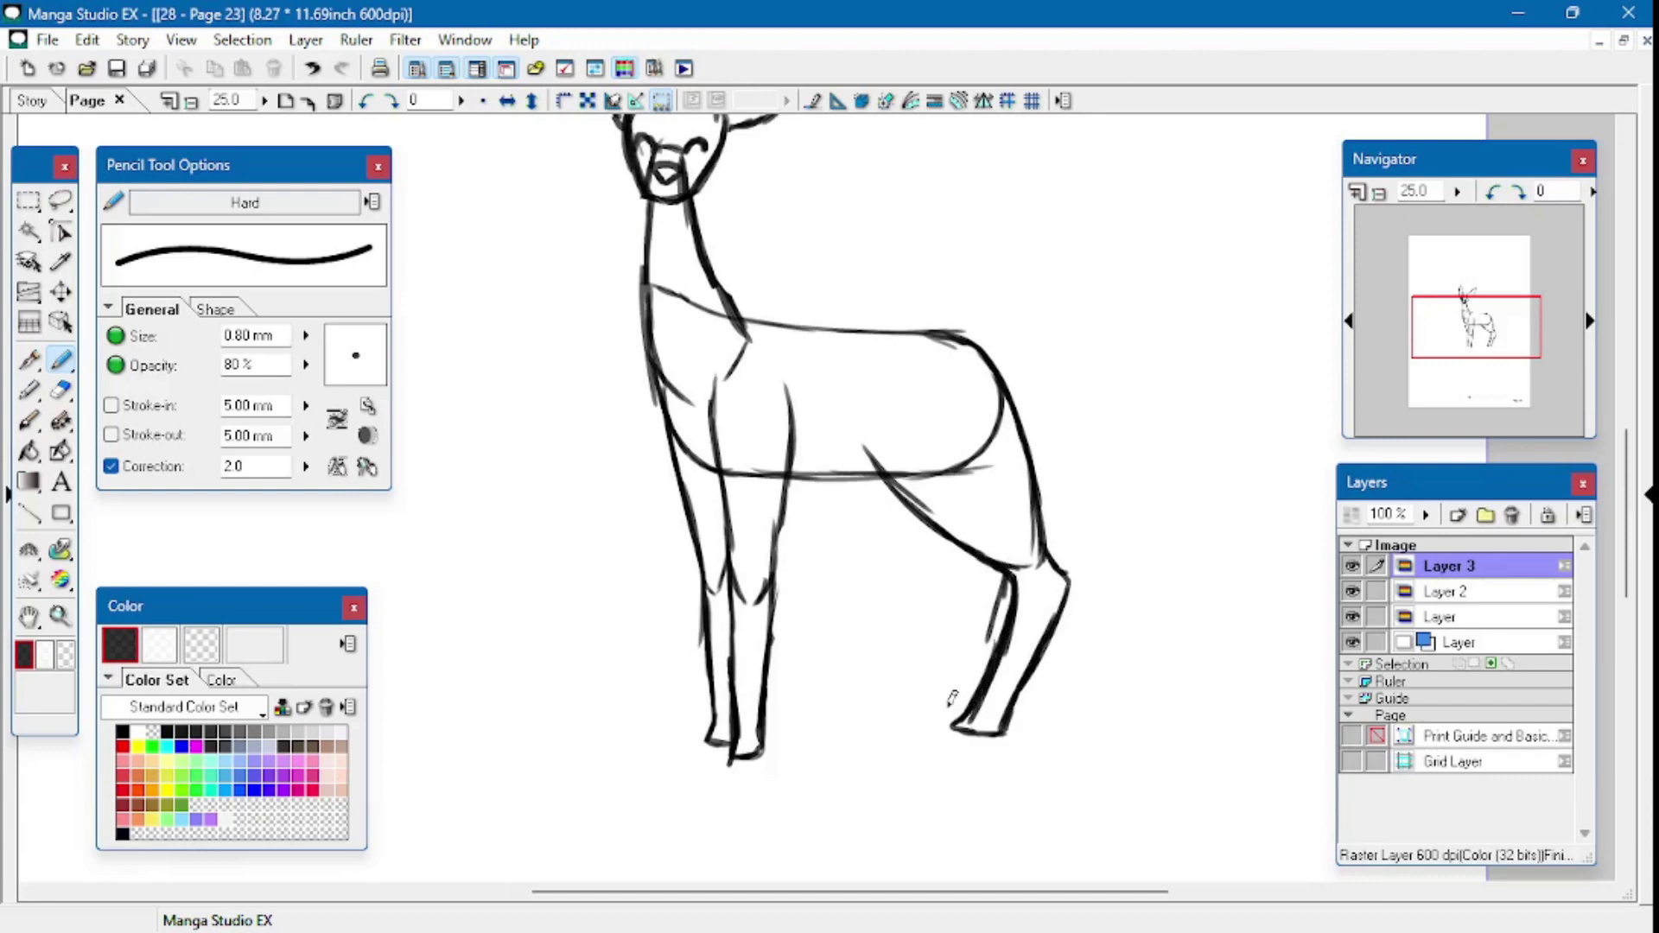
{"action": "left_click", "coordinate": [61, 391]}
{"action": "left_click_drag", "start_coordinate": [1004, 581], "coordinate": [983, 648]}
- Draw the deer's far hind leg behind the near one and a raised pointed tail at the rump
{"action": "key", "text": "p"}
{"action": "mouse_move", "coordinate": [867, 476]}
{"action": "left_mouse_down"}
{"action": "mouse_move", "coordinate": [923, 588]}
{"action": "mouse_move", "coordinate": [952, 542]}
{"action": "mouse_move", "coordinate": [866, 694]}
{"action": "mouse_move", "coordinate": [954, 568]}
{"action": "mouse_move", "coordinate": [922, 644]}
{"action": "left_mouse_up"}
{"action": "mouse_move", "coordinate": [928, 335]}
{"action": "left_mouse_down"}
{"action": "mouse_move", "coordinate": [1056, 268]}
{"action": "mouse_move", "coordinate": [1009, 385]}
{"action": "left_mouse_up"}
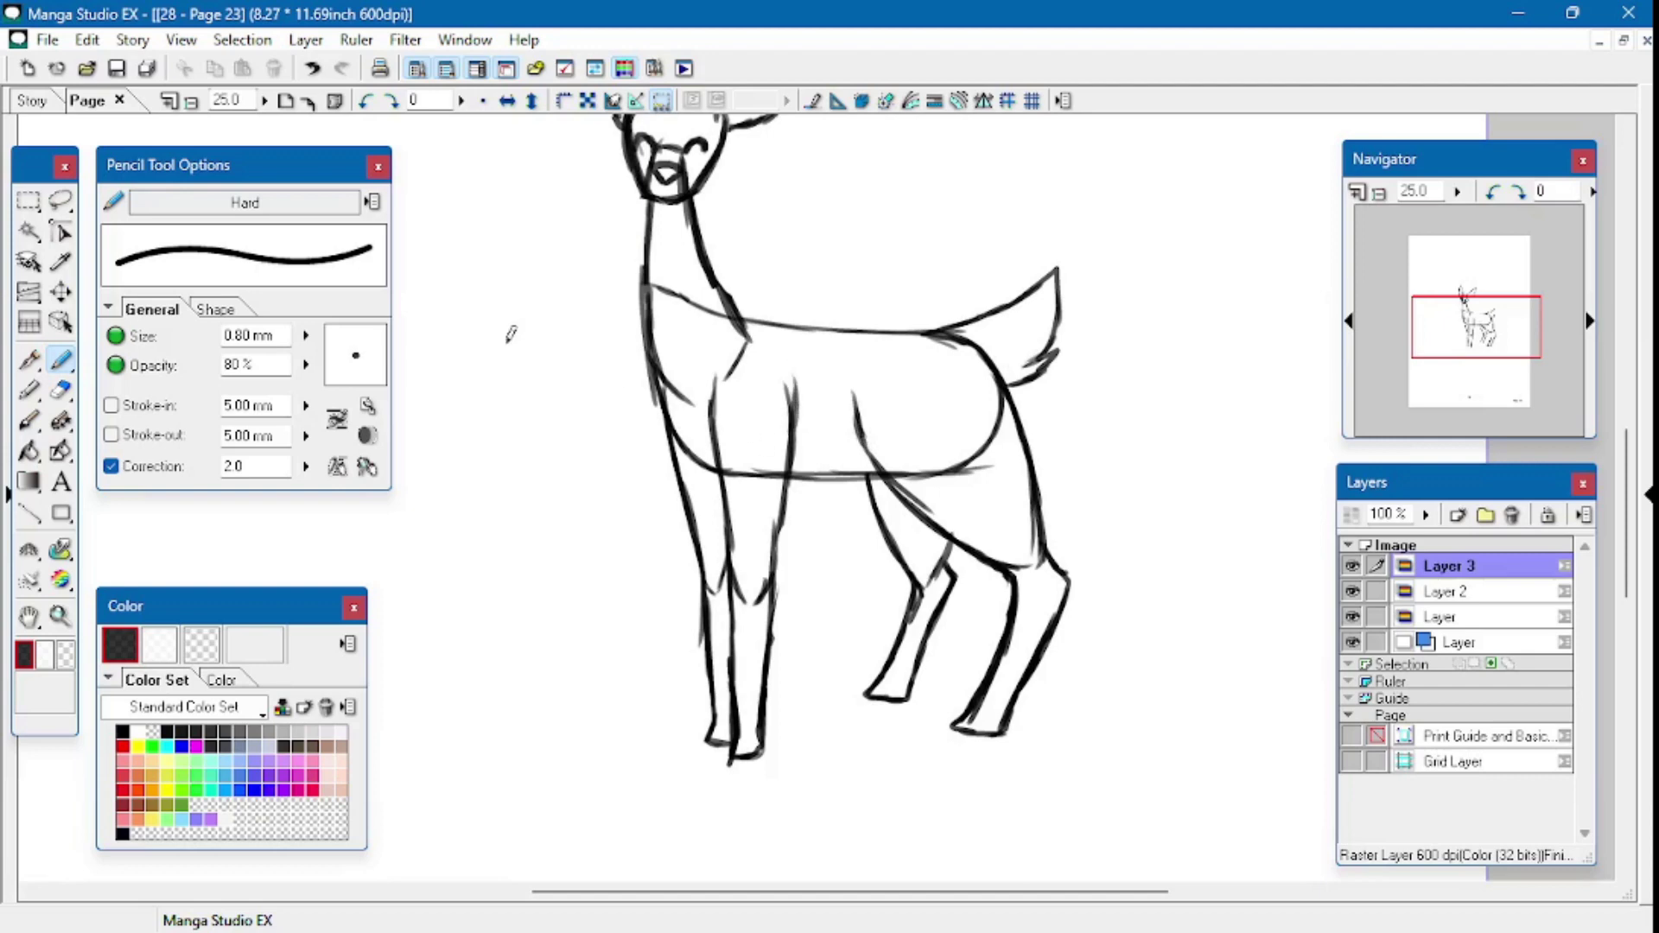
- Merge the deer's two upper sketch layers down into the base sketch layer
{"action": "key", "text": "ctrl+0"}
{"action": "right_click", "coordinate": [1431, 566]}
{"action": "left_click", "coordinate": [1393, 352]}
{"action": "right_click", "coordinate": [1447, 565]}
{"action": "left_click", "coordinate": [1387, 347]}
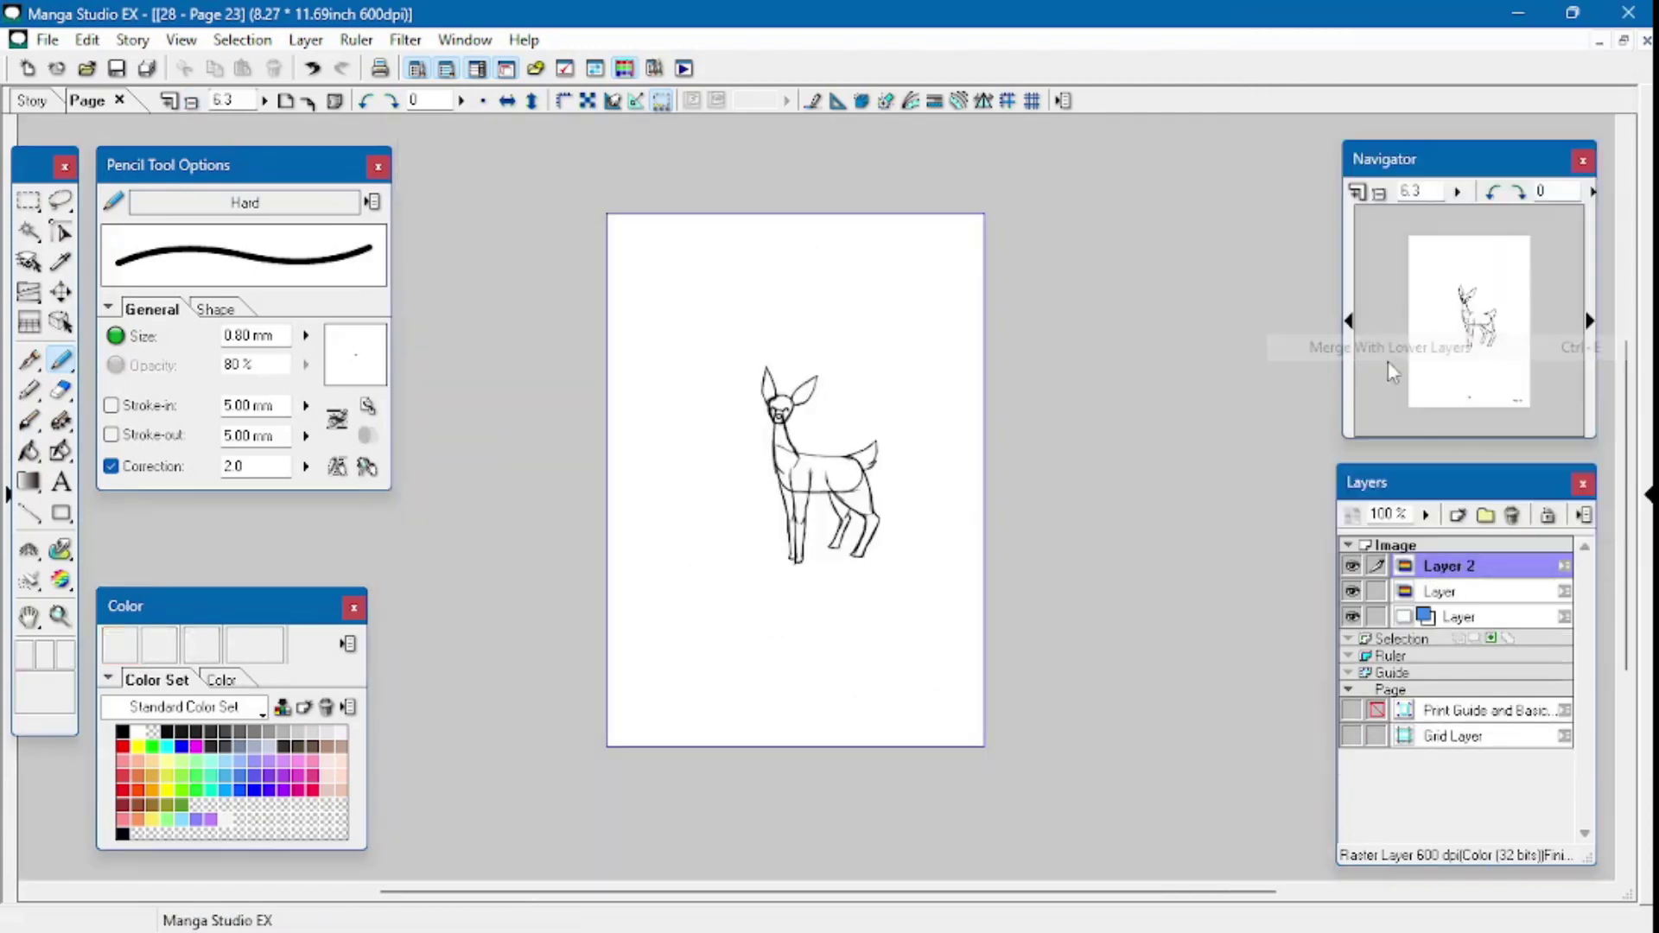
- Add pencil fur strokes to the deer's chest, flank and legs
{"action": "left_click", "coordinate": [60, 616]}
{"action": "left_click", "coordinate": [804, 481]}
{"action": "left_click", "coordinate": [803, 481]}
{"action": "left_click", "coordinate": [60, 360]}
{"action": "left_click_drag", "start_coordinate": [696, 420], "coordinate": [676, 473]}
{"action": "left_click_drag", "start_coordinate": [684, 456], "coordinate": [745, 539]}
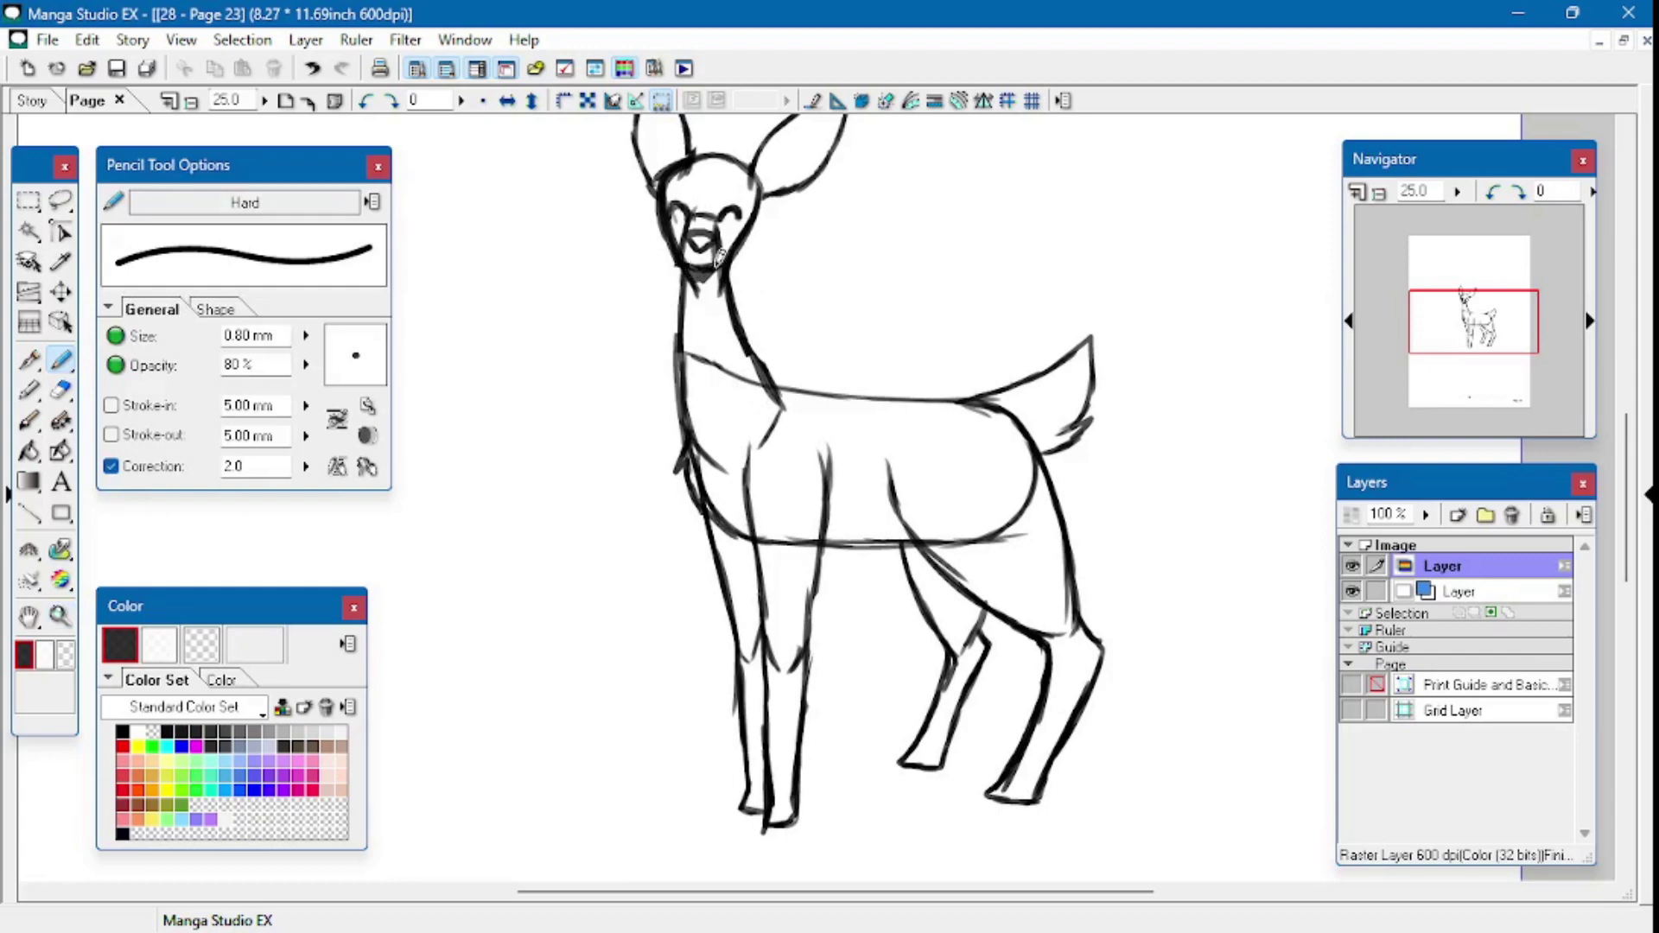
{"action": "left_click_drag", "start_coordinate": [890, 479], "coordinate": [918, 546]}
{"action": "mouse_move", "coordinate": [919, 743]}
{"action": "left_mouse_down"}
{"action": "mouse_move", "coordinate": [936, 767]}
{"action": "mouse_move", "coordinate": [1039, 785]}
{"action": "left_mouse_up"}
{"action": "left_click_drag", "start_coordinate": [915, 749], "coordinate": [942, 761]}
- Move the deer sketch to the lower-left corner of the page and add a new raster layer above it
{"action": "left_click", "coordinate": [191, 102]}
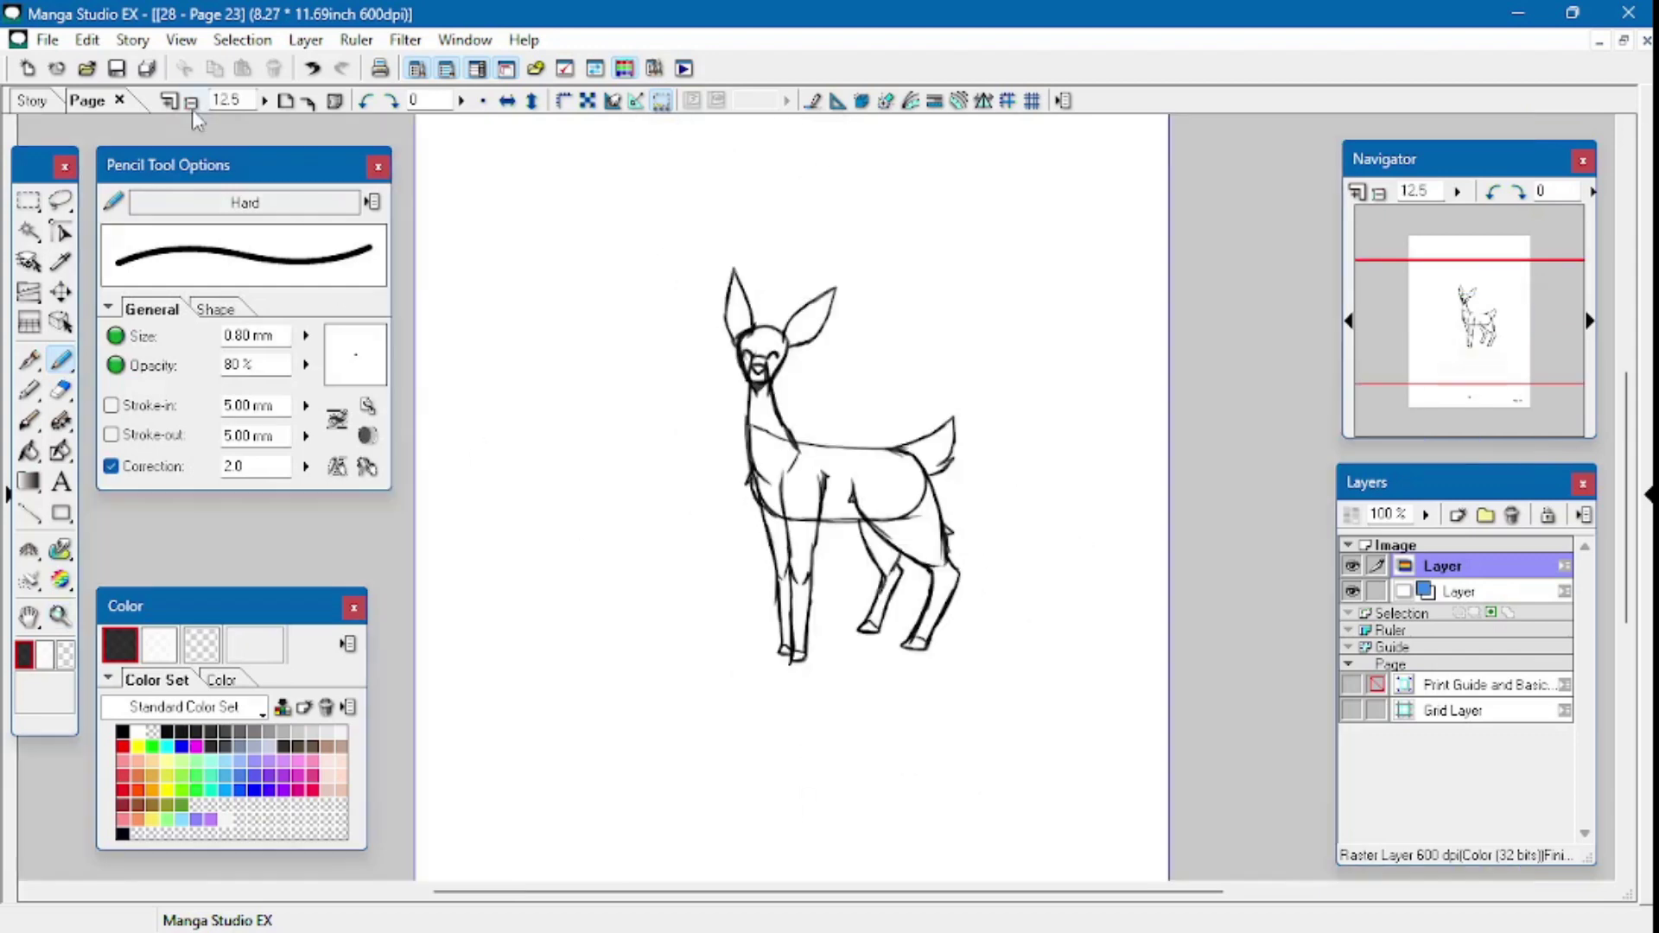
{"action": "left_click", "coordinate": [191, 102]}
{"action": "left_click", "coordinate": [60, 292]}
{"action": "left_click_drag", "start_coordinate": [830, 486], "coordinate": [701, 647]}
{"action": "left_click", "coordinate": [1458, 515]}
{"action": "left_click", "coordinate": [1424, 565]}
{"action": "left_click_drag", "start_coordinate": [1425, 566], "coordinate": [1427, 569]}
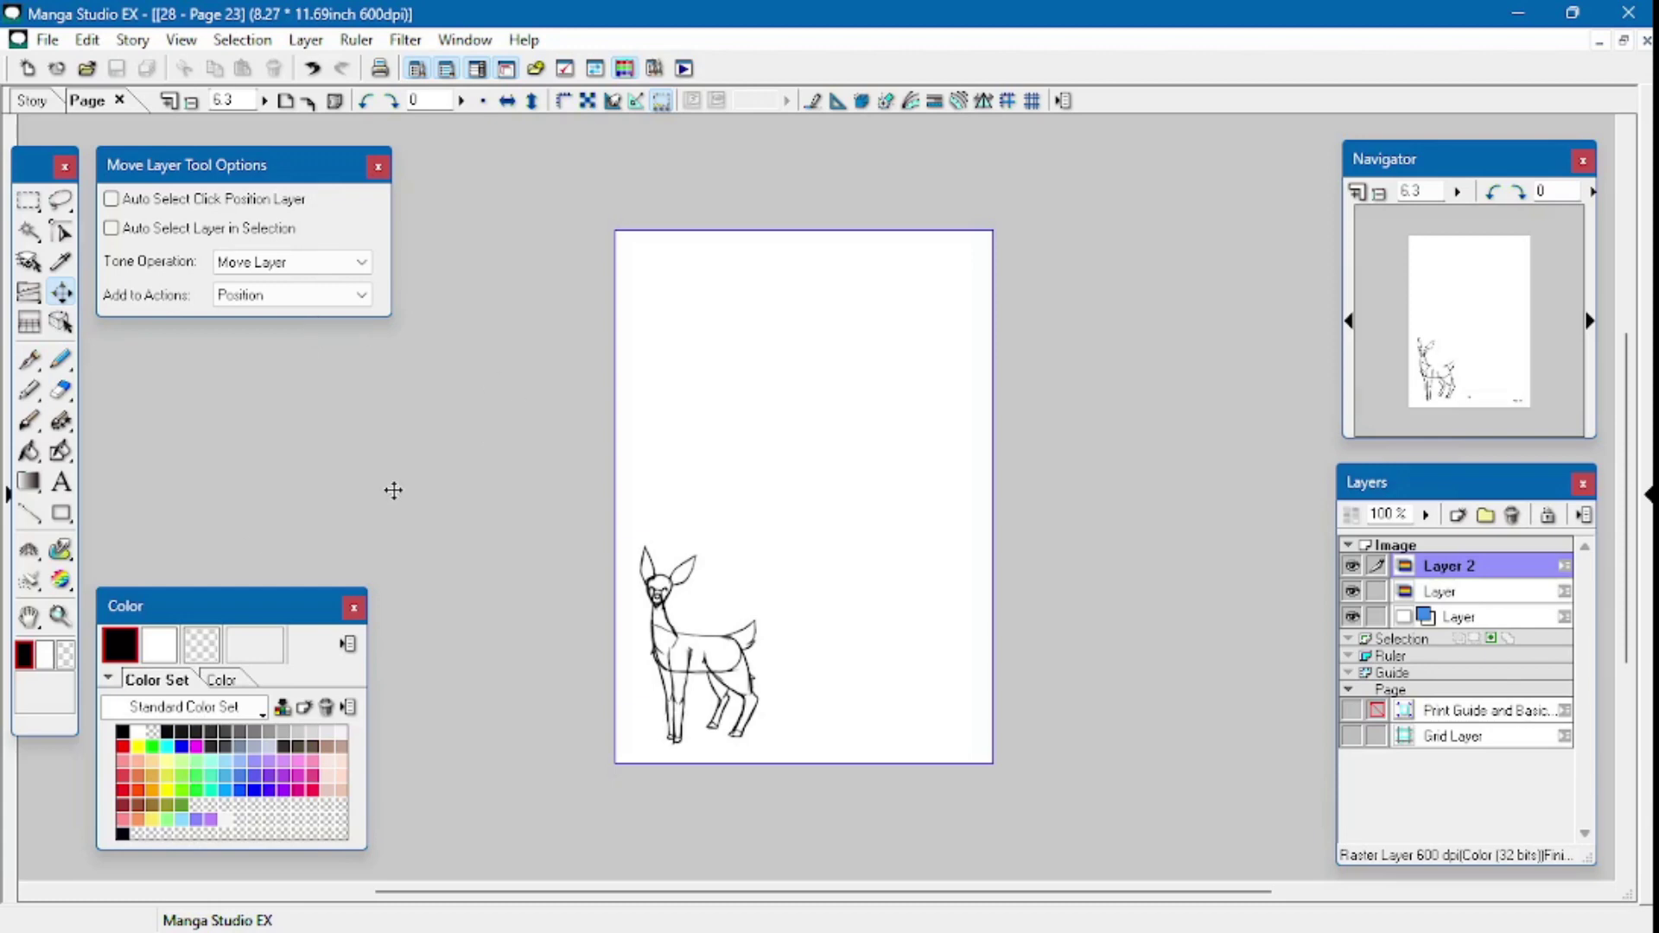
- Sketch the pangolin's narrow head with a pointed snout in the empty upper half of the page
{"action": "left_click", "coordinate": [60, 616]}
{"action": "left_click", "coordinate": [800, 435]}
{"action": "left_click", "coordinate": [830, 435]}
{"action": "left_click", "coordinate": [60, 361]}
{"action": "mouse_move", "coordinate": [906, 335]}
{"action": "left_mouse_down"}
{"action": "mouse_move", "coordinate": [812, 375]}
{"action": "mouse_move", "coordinate": [873, 395]}
{"action": "left_mouse_up"}
{"action": "left_click_drag", "start_coordinate": [819, 379], "coordinate": [940, 383]}
{"action": "mouse_move", "coordinate": [845, 350]}
{"action": "left_mouse_down"}
{"action": "mouse_move", "coordinate": [949, 368]}
{"action": "mouse_move", "coordinate": [950, 384]}
{"action": "left_mouse_up"}
- Sketch the pangolin's arched body and its long tail sweeping forward under the body
{"action": "mouse_move", "coordinate": [929, 330]}
{"action": "left_mouse_down"}
{"action": "mouse_move", "coordinate": [1221, 318]}
{"action": "mouse_move", "coordinate": [1219, 460]}
{"action": "left_mouse_up"}
{"action": "left_click_drag", "start_coordinate": [951, 384], "coordinate": [1227, 457]}
{"action": "left_click_drag", "start_coordinate": [934, 337], "coordinate": [1123, 313]}
{"action": "mouse_move", "coordinate": [1247, 357]}
{"action": "left_mouse_down"}
{"action": "mouse_move", "coordinate": [1229, 428]}
{"action": "mouse_move", "coordinate": [1140, 515]}
{"action": "mouse_move", "coordinate": [928, 638]}
{"action": "mouse_move", "coordinate": [960, 528]}
{"action": "mouse_move", "coordinate": [1124, 466]}
{"action": "left_mouse_up"}
{"action": "mouse_move", "coordinate": [1162, 413]}
{"action": "left_mouse_down"}
{"action": "mouse_move", "coordinate": [925, 637]}
{"action": "mouse_move", "coordinate": [1153, 506]}
{"action": "mouse_move", "coordinate": [1253, 405]}
{"action": "left_mouse_up"}
- Draw the pangolin's legs and tidy the outline of its head with the eraser
{"action": "mouse_move", "coordinate": [943, 426]}
{"action": "left_mouse_down"}
{"action": "mouse_move", "coordinate": [950, 389]}
{"action": "mouse_move", "coordinate": [951, 471]}
{"action": "mouse_move", "coordinate": [993, 412]}
{"action": "left_mouse_up"}
{"action": "mouse_move", "coordinate": [966, 361]}
{"action": "left_mouse_down"}
{"action": "mouse_move", "coordinate": [993, 367]}
{"action": "mouse_move", "coordinate": [977, 440]}
{"action": "left_mouse_up"}
{"action": "left_click_drag", "start_coordinate": [1082, 429], "coordinate": [1080, 474]}
{"action": "mouse_move", "coordinate": [994, 413]}
{"action": "left_mouse_down"}
{"action": "mouse_move", "coordinate": [995, 465]}
{"action": "mouse_move", "coordinate": [1024, 445]}
{"action": "left_mouse_up"}
{"action": "mouse_move", "coordinate": [966, 336]}
{"action": "left_mouse_down"}
{"action": "mouse_move", "coordinate": [1061, 327]}
{"action": "mouse_move", "coordinate": [862, 386]}
{"action": "mouse_move", "coordinate": [914, 388]}
{"action": "left_mouse_up"}
{"action": "left_click", "coordinate": [63, 391]}
{"action": "mouse_move", "coordinate": [903, 330]}
{"action": "left_mouse_down"}
{"action": "mouse_move", "coordinate": [842, 343]}
{"action": "mouse_move", "coordinate": [864, 393]}
{"action": "left_mouse_up"}
- On a new raster layer, cover the pangolin's back, tail and legs with overlapping scales and add the face details
{"action": "key", "text": "ctrl+shift+n"}
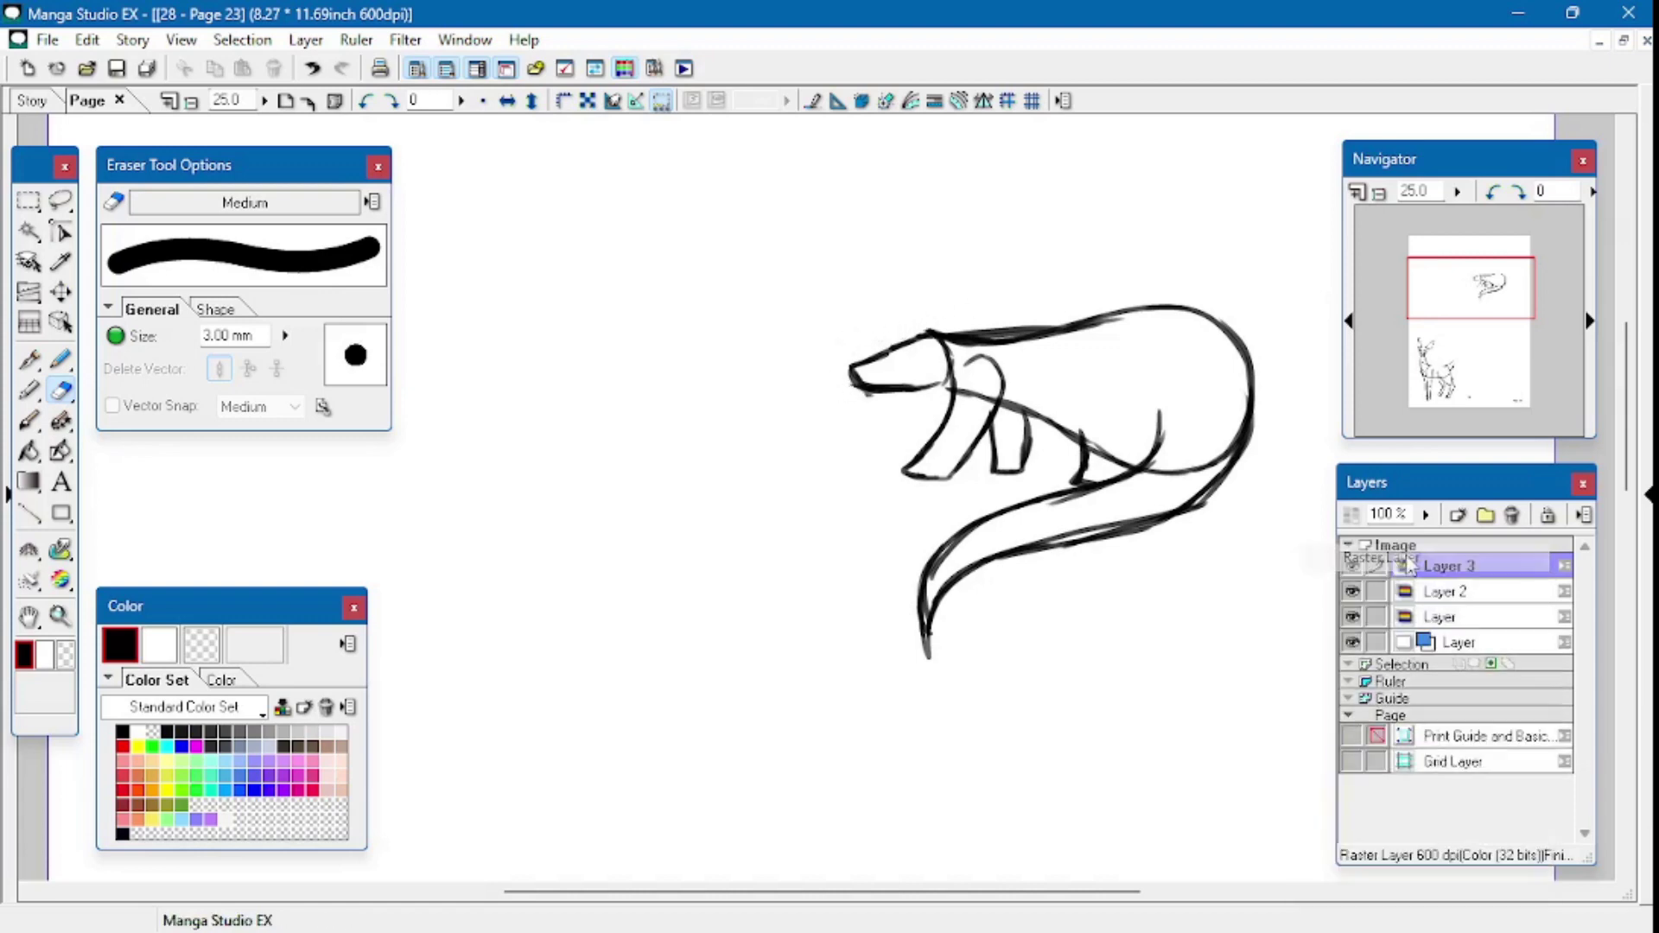
{"action": "key", "text": "p"}
{"action": "mouse_move", "coordinate": [953, 318]}
{"action": "left_mouse_down"}
{"action": "mouse_move", "coordinate": [966, 360]}
{"action": "mouse_move", "coordinate": [1003, 330]}
{"action": "mouse_move", "coordinate": [1009, 383]}
{"action": "mouse_move", "coordinate": [1017, 317]}
{"action": "mouse_move", "coordinate": [1048, 332]}
{"action": "mouse_move", "coordinate": [1020, 399]}
{"action": "mouse_move", "coordinate": [1053, 327]}
{"action": "mouse_move", "coordinate": [1049, 414]}
{"action": "mouse_move", "coordinate": [1075, 317]}
{"action": "mouse_move", "coordinate": [1074, 408]}
{"action": "mouse_move", "coordinate": [1113, 311]}
{"action": "mouse_move", "coordinate": [1095, 393]}
{"action": "left_mouse_up"}
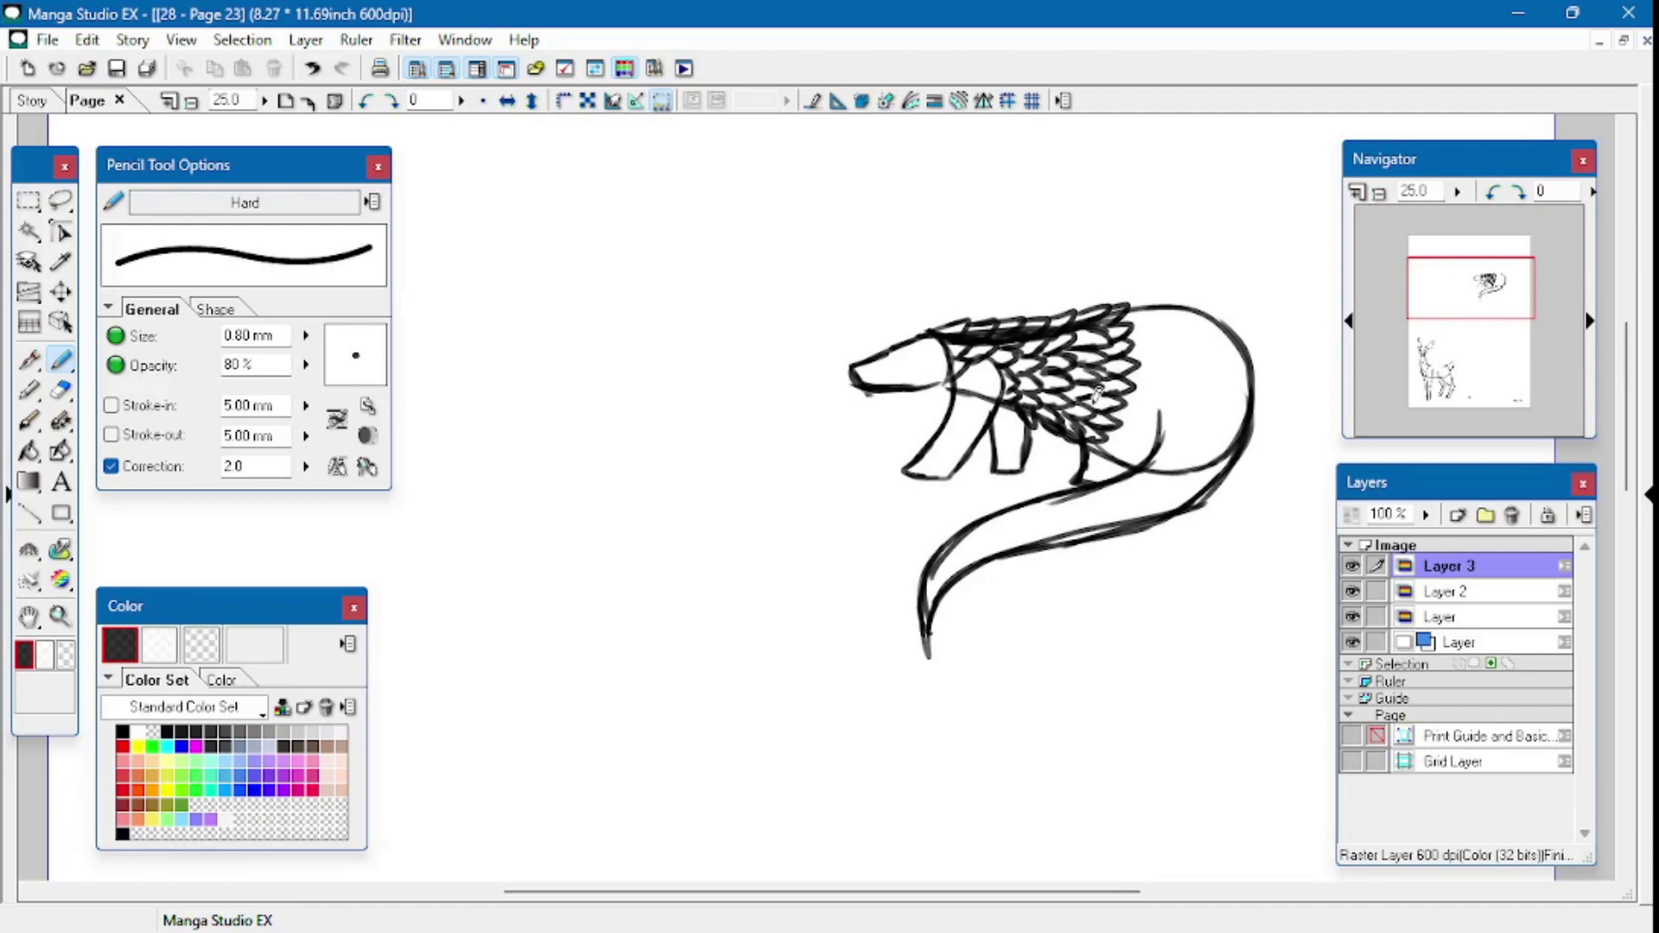
{"action": "mouse_move", "coordinate": [1150, 316]}
{"action": "left_mouse_down"}
{"action": "mouse_move", "coordinate": [1132, 415]}
{"action": "mouse_move", "coordinate": [1111, 437]}
{"action": "mouse_move", "coordinate": [1181, 374]}
{"action": "mouse_move", "coordinate": [1162, 309]}
{"action": "mouse_move", "coordinate": [1209, 315]}
{"action": "mouse_move", "coordinate": [1205, 376]}
{"action": "mouse_move", "coordinate": [1214, 362]}
{"action": "mouse_move", "coordinate": [1175, 437]}
{"action": "mouse_move", "coordinate": [1248, 363]}
{"action": "mouse_move", "coordinate": [1188, 458]}
{"action": "mouse_move", "coordinate": [1209, 434]}
{"action": "mouse_move", "coordinate": [1132, 480]}
{"action": "mouse_move", "coordinate": [1205, 488]}
{"action": "mouse_move", "coordinate": [1148, 484]}
{"action": "mouse_move", "coordinate": [981, 536]}
{"action": "mouse_move", "coordinate": [987, 550]}
{"action": "left_mouse_up"}
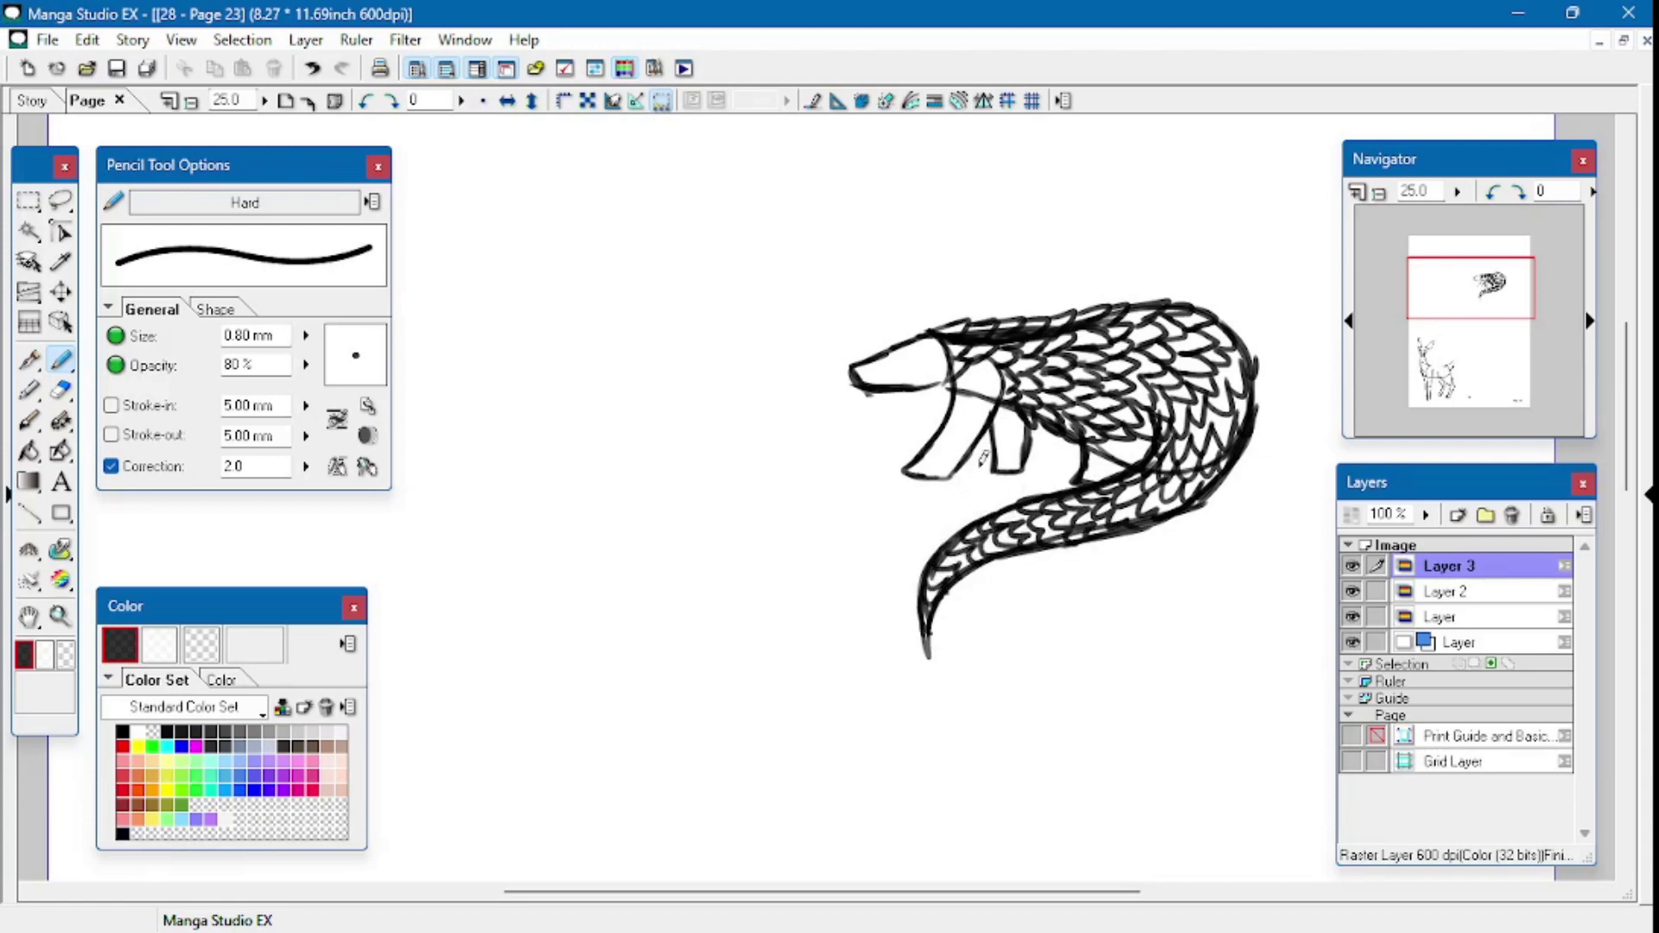
{"action": "mouse_move", "coordinate": [986, 370]}
{"action": "left_mouse_down"}
{"action": "mouse_move", "coordinate": [925, 458]}
{"action": "mouse_move", "coordinate": [989, 401]}
{"action": "mouse_move", "coordinate": [1006, 449]}
{"action": "mouse_move", "coordinate": [1035, 428]}
{"action": "mouse_move", "coordinate": [1136, 444]}
{"action": "left_mouse_up"}
{"action": "left_click_drag", "start_coordinate": [869, 360], "coordinate": [924, 336]}
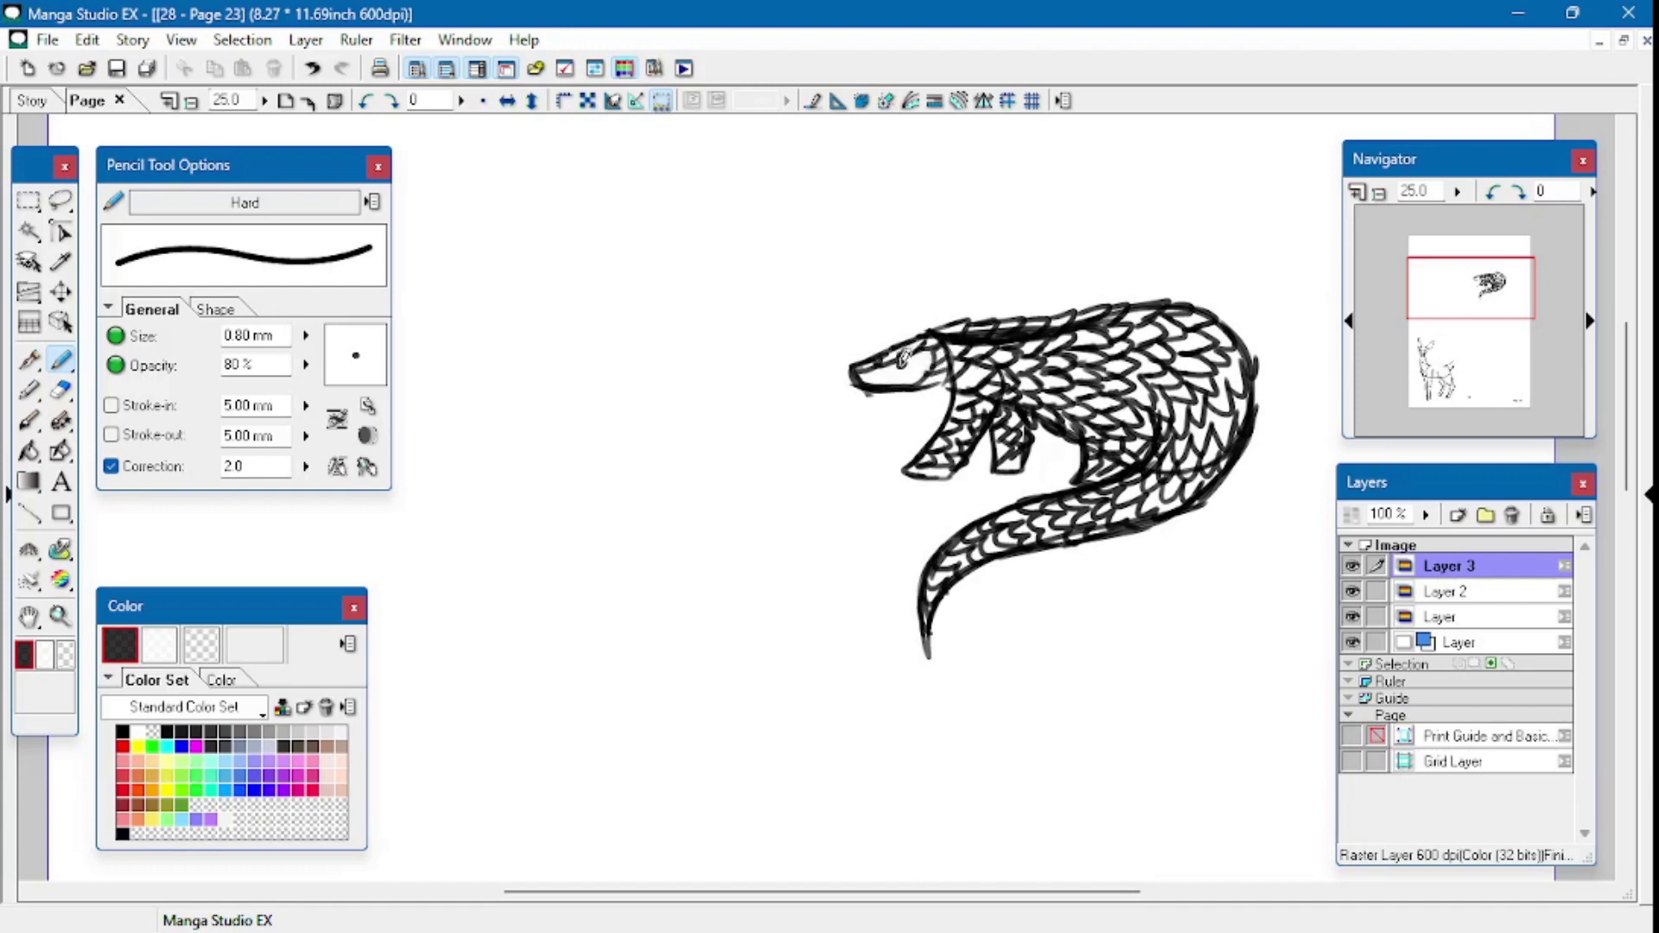
- Merge the pangolin's scale and outline layers down into the base sketch layer
{"action": "right_click", "coordinate": [1450, 567]}
{"action": "left_click", "coordinate": [1417, 357]}
{"action": "left_click", "coordinate": [192, 101]}
{"action": "left_click", "coordinate": [192, 101]}
{"action": "right_click", "coordinate": [1450, 568]}
{"action": "left_click", "coordinate": [1339, 367]}
{"action": "left_click", "coordinate": [60, 292]}
{"action": "left_click_drag", "start_coordinate": [724, 431], "coordinate": [721, 439]}
{"action": "left_click", "coordinate": [313, 68]}
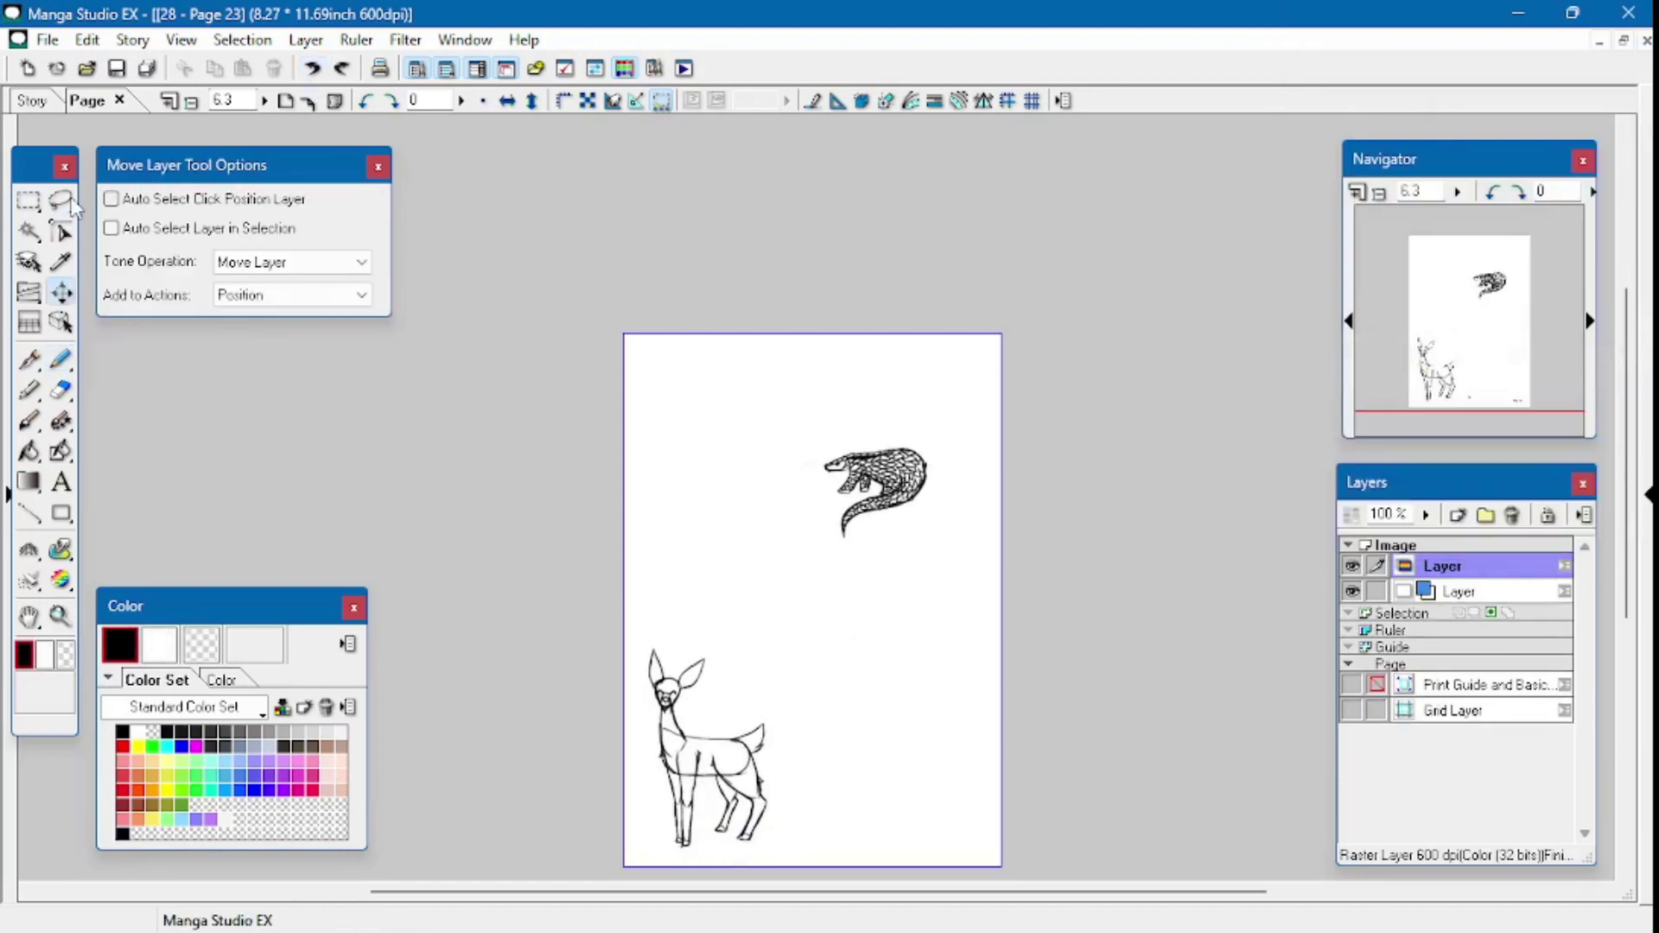
- Lasso the pangolin and move it down beside the deer at the bottom of the page
{"action": "left_click", "coordinate": [60, 201]}
{"action": "left_click_drag", "start_coordinate": [821, 432], "coordinate": [825, 439]}
{"action": "left_click", "coordinate": [970, 563]}
{"action": "left_click_drag", "start_coordinate": [894, 498], "coordinate": [855, 810]}
{"action": "key", "text": "Return"}
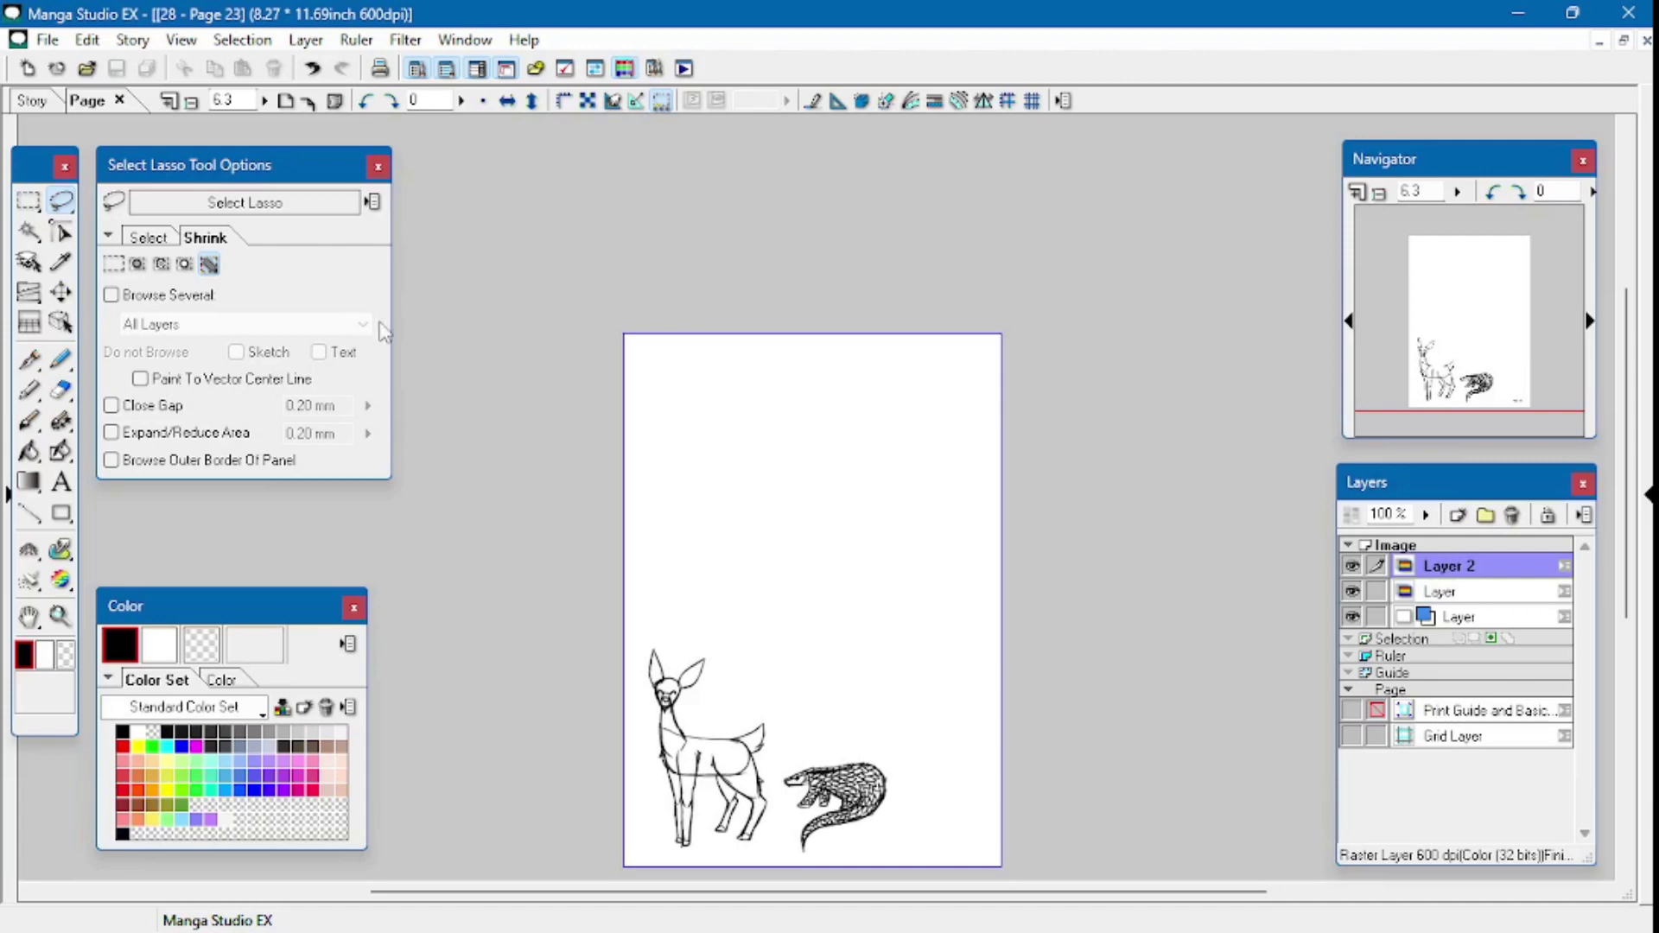
- Sketch the outline of a goat's head, neck and long body in the empty upper half of the page
{"action": "key", "text": "slash"}
{"action": "left_click", "coordinate": [807, 490]}
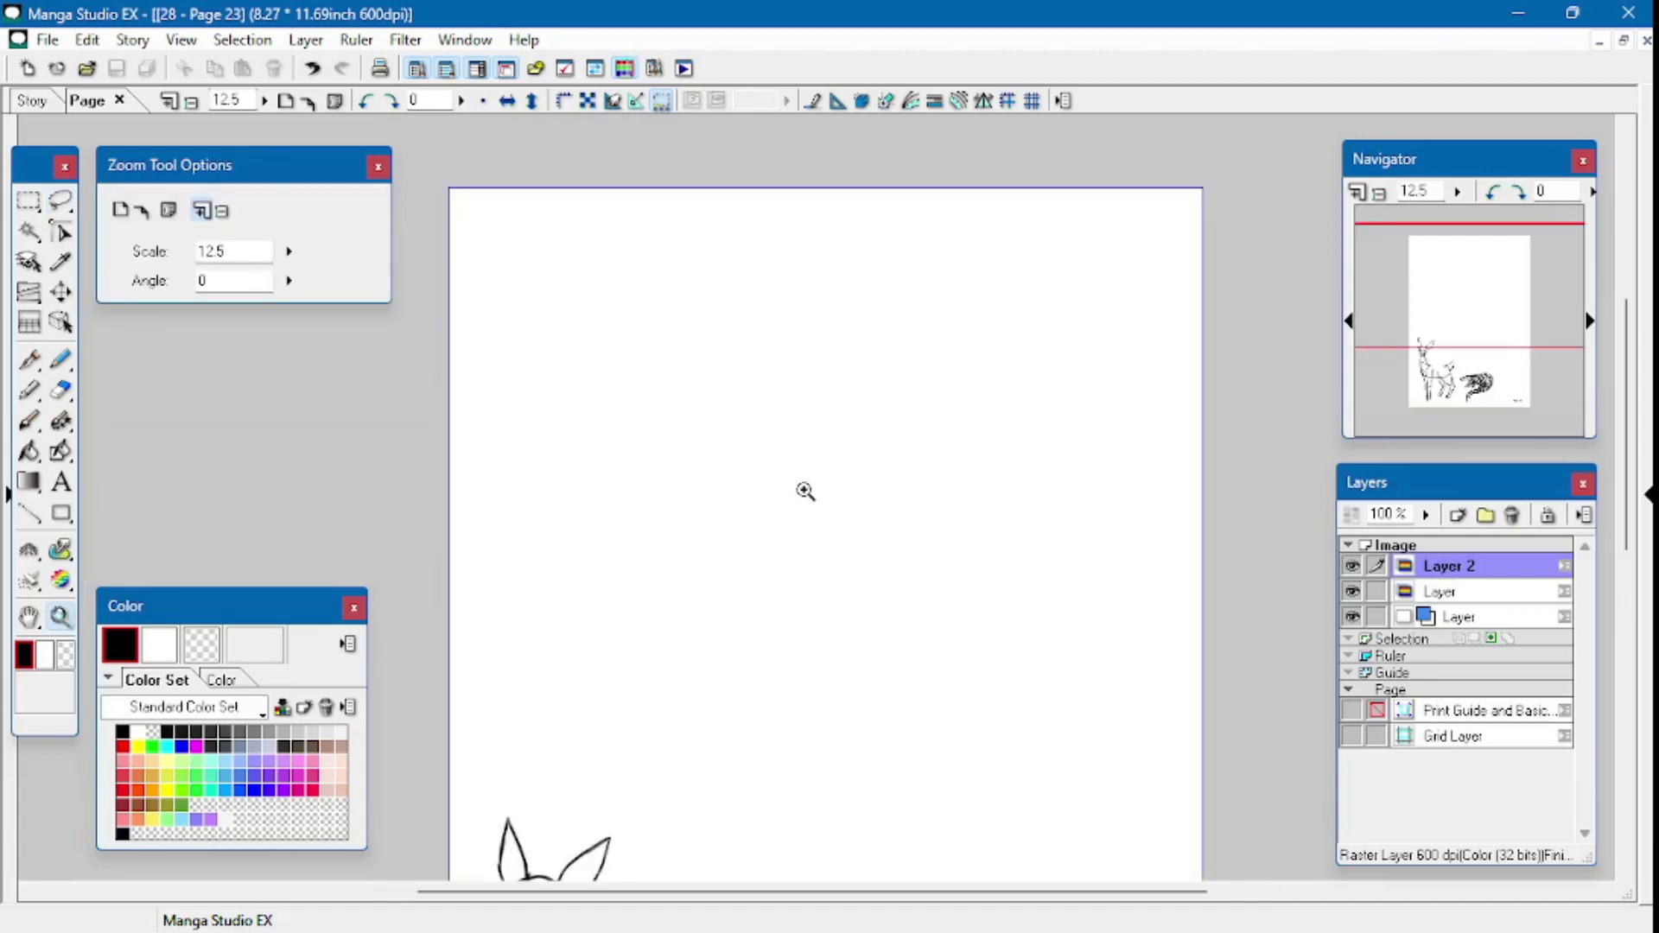
{"action": "left_click", "coordinate": [808, 490]}
{"action": "key", "text": "p"}
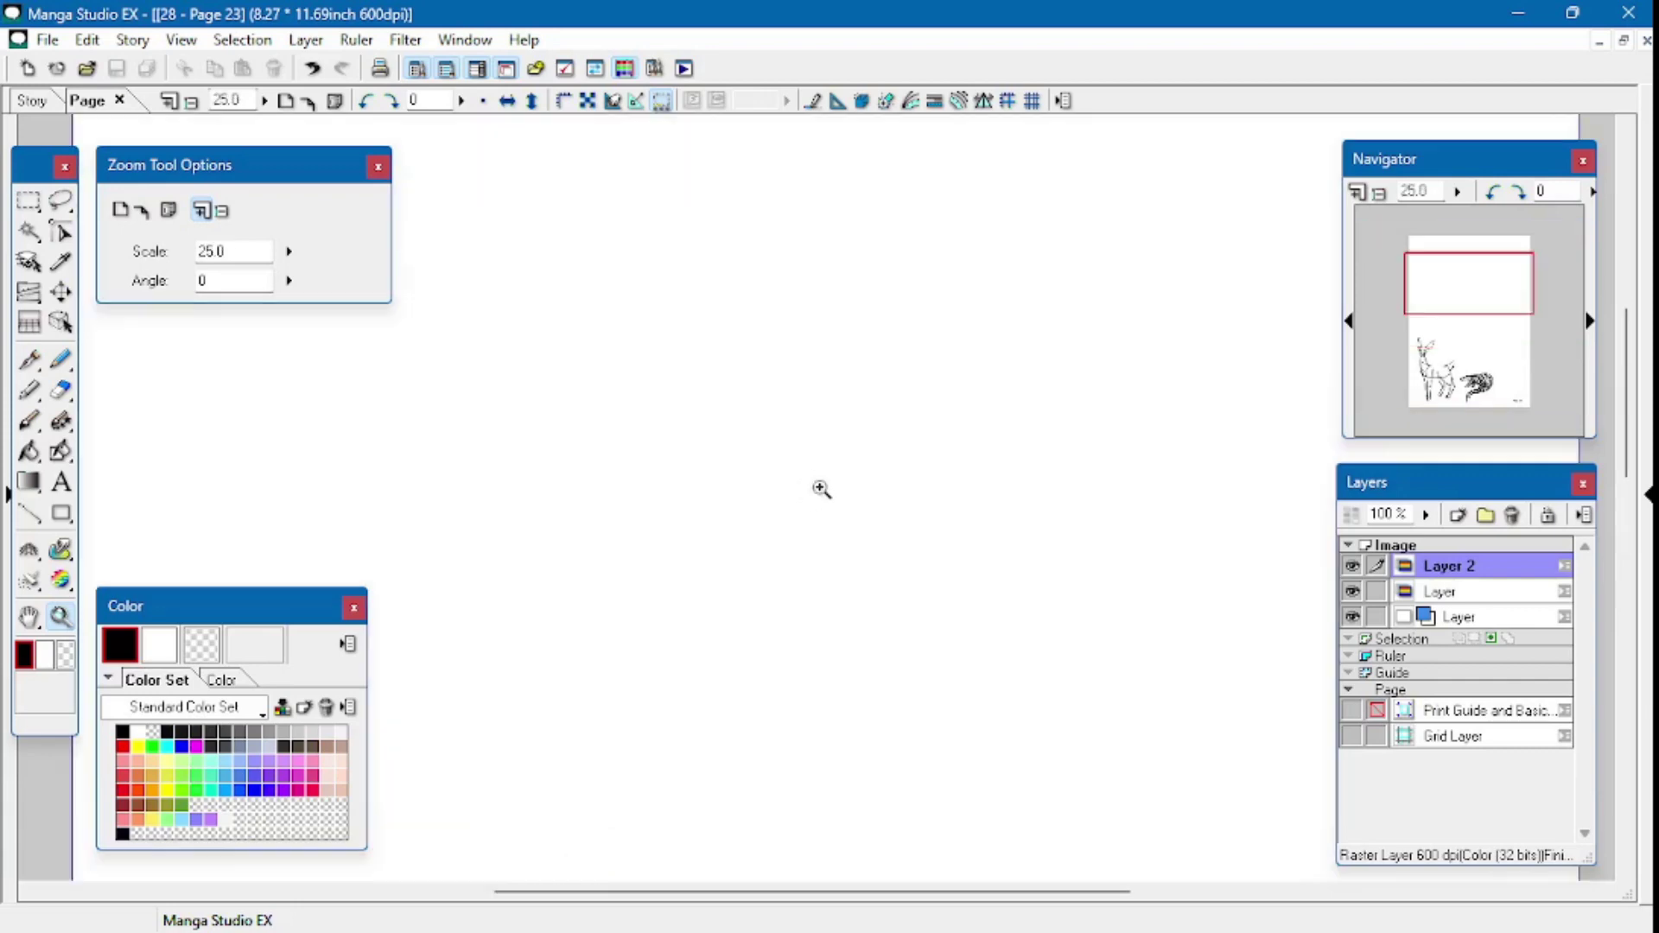
{"action": "mouse_move", "coordinate": [766, 426]}
{"action": "left_mouse_down"}
{"action": "mouse_move", "coordinate": [770, 411]}
{"action": "mouse_move", "coordinate": [943, 413]}
{"action": "mouse_move", "coordinate": [1092, 449]}
{"action": "mouse_move", "coordinate": [1108, 514]}
{"action": "left_mouse_up"}
{"action": "left_click_drag", "start_coordinate": [785, 395], "coordinate": [755, 489]}
{"action": "mouse_move", "coordinate": [764, 501]}
{"action": "left_mouse_down"}
{"action": "mouse_move", "coordinate": [905, 564]}
{"action": "mouse_move", "coordinate": [1087, 536]}
{"action": "mouse_move", "coordinate": [1110, 492]}
{"action": "mouse_move", "coordinate": [1125, 609]}
{"action": "left_mouse_up"}
- Draw the goat's four short legs with hooves and a small upright tail
{"action": "mouse_move", "coordinate": [1037, 560]}
{"action": "left_mouse_down"}
{"action": "mouse_move", "coordinate": [1072, 600]}
{"action": "mouse_move", "coordinate": [1127, 603]}
{"action": "left_mouse_up"}
{"action": "left_click_drag", "start_coordinate": [1115, 518], "coordinate": [1125, 585]}
{"action": "mouse_move", "coordinate": [982, 570]}
{"action": "left_mouse_down"}
{"action": "mouse_move", "coordinate": [1011, 618]}
{"action": "mouse_move", "coordinate": [1039, 566]}
{"action": "left_mouse_up"}
{"action": "mouse_move", "coordinate": [757, 471]}
{"action": "left_mouse_down"}
{"action": "mouse_move", "coordinate": [768, 609]}
{"action": "mouse_move", "coordinate": [831, 540]}
{"action": "mouse_move", "coordinate": [845, 475]}
{"action": "left_mouse_up"}
{"action": "mouse_move", "coordinate": [775, 598]}
{"action": "left_mouse_down"}
{"action": "mouse_move", "coordinate": [837, 619]}
{"action": "mouse_move", "coordinate": [860, 603]}
{"action": "left_mouse_up"}
{"action": "left_click_drag", "start_coordinate": [1025, 629], "coordinate": [1032, 623]}
{"action": "left_click_drag", "start_coordinate": [1080, 601], "coordinate": [1124, 593]}
{"action": "mouse_move", "coordinate": [1019, 399]}
{"action": "left_mouse_down"}
{"action": "mouse_move", "coordinate": [1061, 377]}
{"action": "mouse_move", "coordinate": [1071, 423]}
{"action": "left_mouse_up"}
- On a new raster layer, draw the goat's face, beard, hanging ear and curved horns
{"action": "key", "text": "ctrl+shift+n"}
{"action": "mouse_move", "coordinate": [734, 375]}
{"action": "left_mouse_down"}
{"action": "mouse_move", "coordinate": [791, 402]}
{"action": "mouse_move", "coordinate": [774, 348]}
{"action": "mouse_move", "coordinate": [833, 424]}
{"action": "mouse_move", "coordinate": [824, 382]}
{"action": "mouse_move", "coordinate": [790, 385]}
{"action": "mouse_move", "coordinate": [774, 361]}
{"action": "mouse_move", "coordinate": [799, 462]}
{"action": "mouse_move", "coordinate": [736, 494]}
{"action": "left_mouse_up"}
{"action": "key", "text": "e"}
{"action": "key", "text": "p"}
{"action": "left_click_drag", "start_coordinate": [760, 436], "coordinate": [743, 498]}
{"action": "mouse_move", "coordinate": [786, 354]}
{"action": "left_mouse_down"}
{"action": "mouse_move", "coordinate": [854, 345]}
{"action": "mouse_move", "coordinate": [791, 367]}
{"action": "left_mouse_up"}
{"action": "left_click_drag", "start_coordinate": [753, 356], "coordinate": [809, 322]}
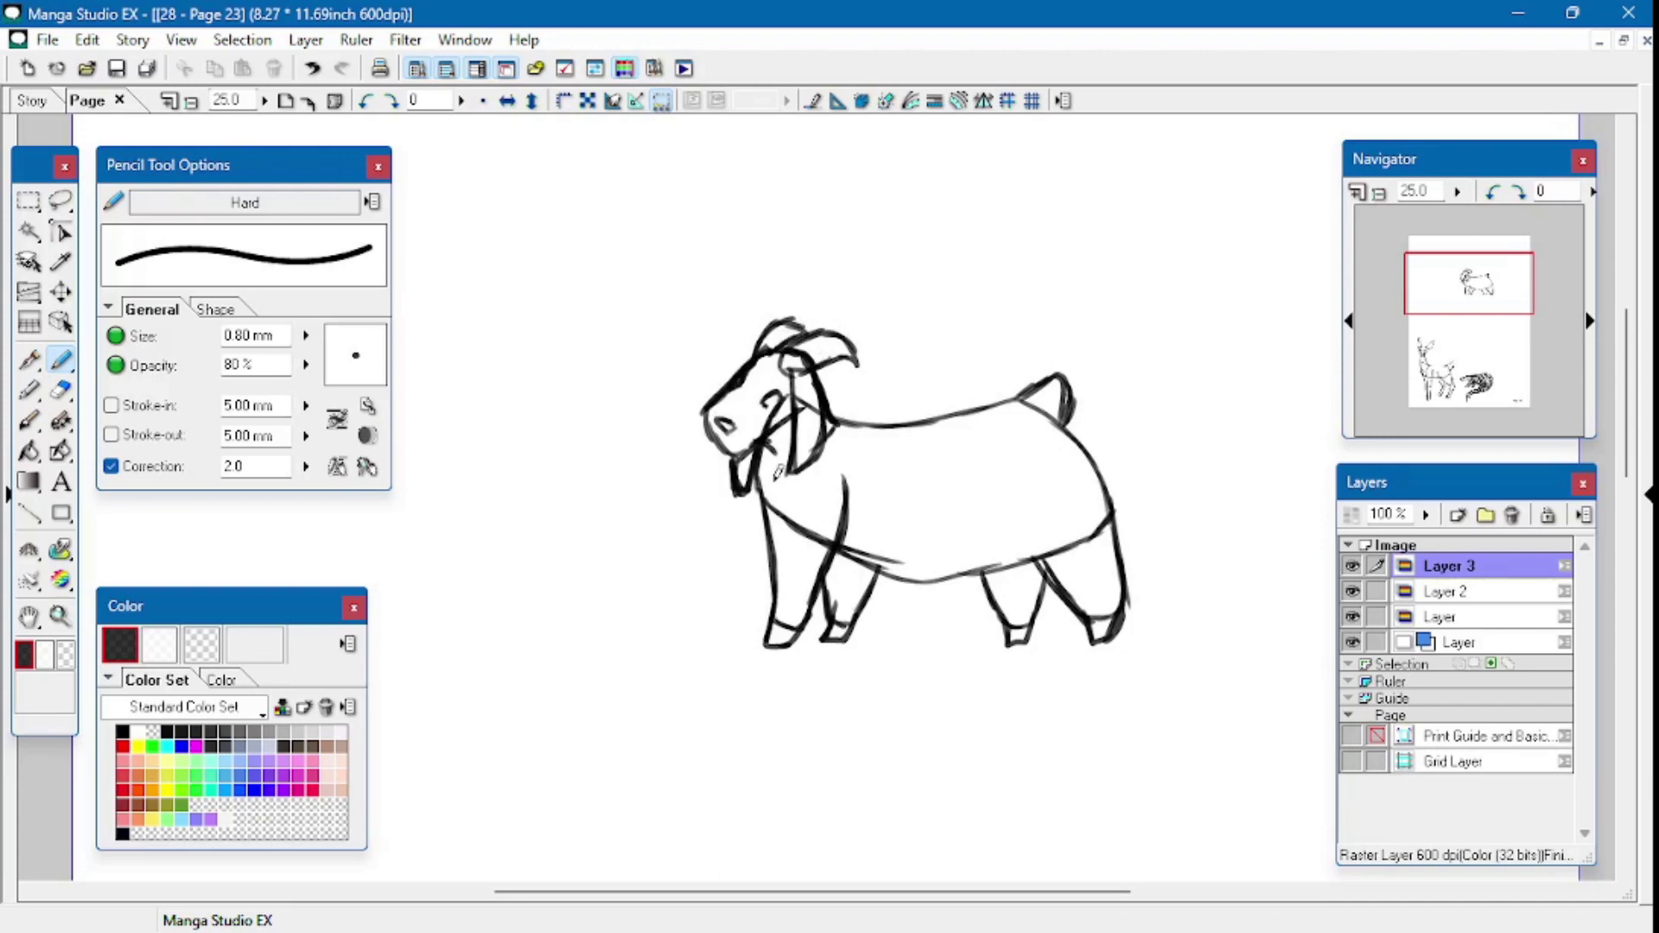
- Add shaggy fur strokes along the goat's legs, belly and rump
{"action": "left_click_drag", "start_coordinate": [762, 474], "coordinate": [777, 606]}
{"action": "left_click_drag", "start_coordinate": [816, 562], "coordinate": [851, 598]}
{"action": "mouse_move", "coordinate": [862, 457]}
{"action": "left_mouse_down"}
{"action": "mouse_move", "coordinate": [864, 590]}
{"action": "mouse_move", "coordinate": [1006, 570]}
{"action": "left_mouse_up"}
{"action": "left_click_drag", "start_coordinate": [1076, 432], "coordinate": [1127, 518]}
{"action": "mouse_move", "coordinate": [1115, 506]}
{"action": "left_mouse_down"}
{"action": "mouse_move", "coordinate": [1080, 544]}
{"action": "mouse_move", "coordinate": [1080, 605]}
{"action": "left_mouse_up"}
{"action": "left_click_drag", "start_coordinate": [1114, 532], "coordinate": [1115, 596]}
{"action": "left_click_drag", "start_coordinate": [1098, 562], "coordinate": [1090, 597]}
{"action": "left_click_drag", "start_coordinate": [1037, 583], "coordinate": [1002, 580]}
- Add fur strokes to the goat's flank, tail and lower legs, and shade the area beside its ear
{"action": "mouse_move", "coordinate": [1048, 458]}
{"action": "left_mouse_down"}
{"action": "mouse_move", "coordinate": [1028, 520]}
{"action": "mouse_move", "coordinate": [966, 480]}
{"action": "left_mouse_up"}
{"action": "left_click_drag", "start_coordinate": [987, 444], "coordinate": [973, 512]}
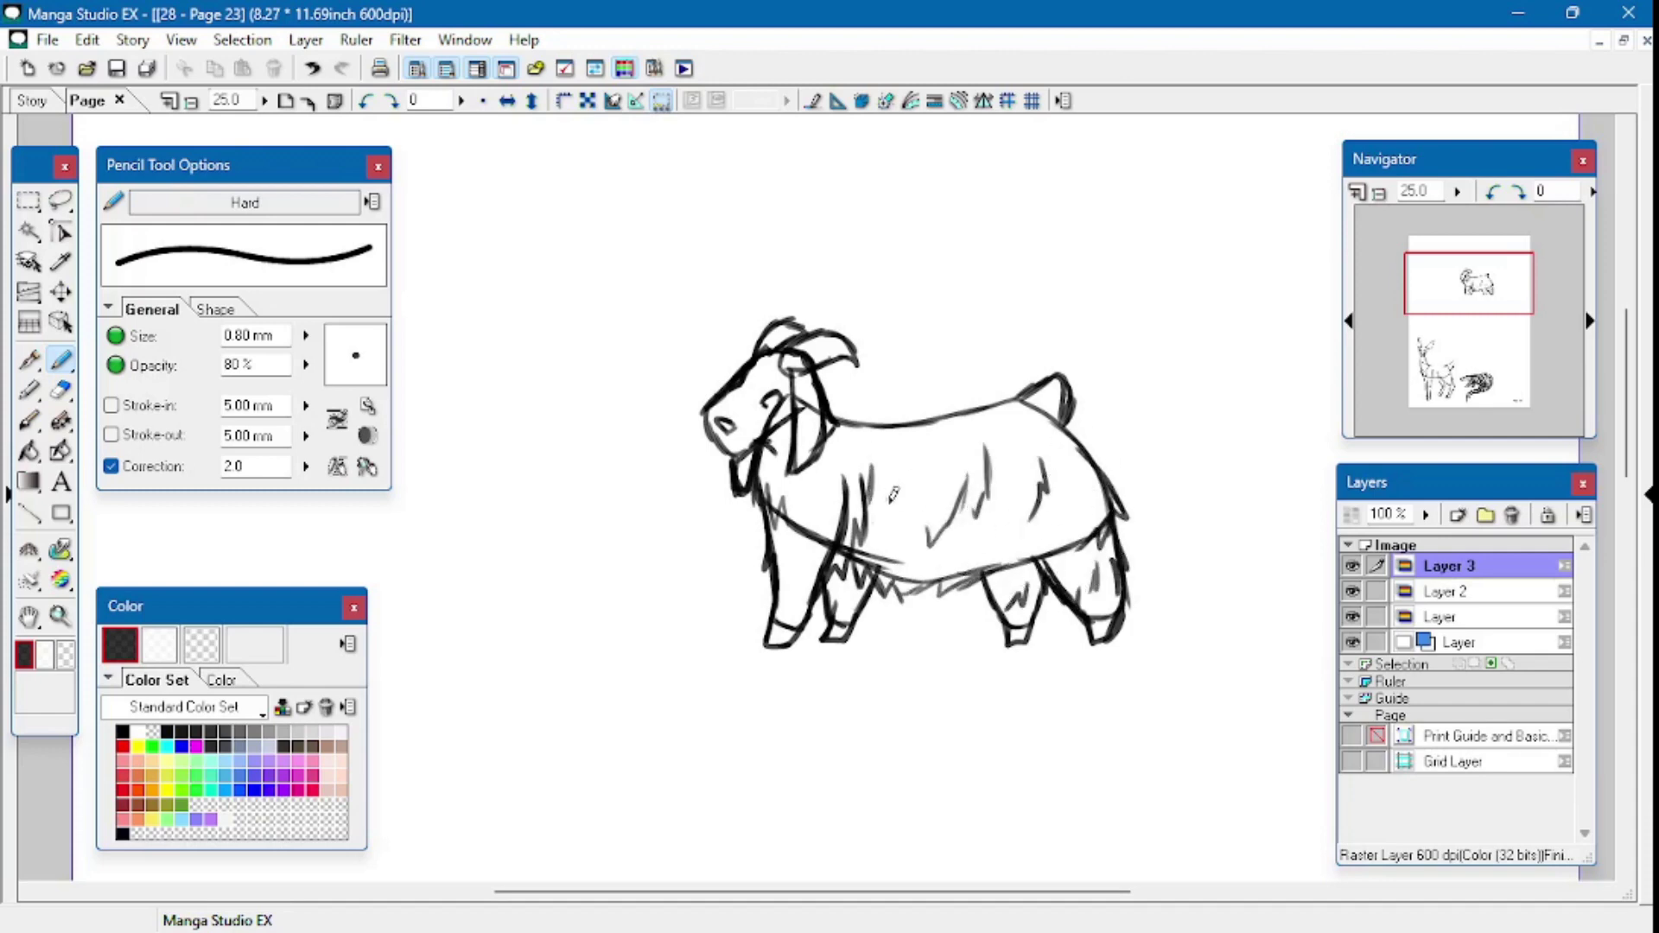
{"action": "mouse_move", "coordinate": [1056, 395]}
{"action": "left_mouse_down"}
{"action": "mouse_move", "coordinate": [1078, 370]}
{"action": "mouse_move", "coordinate": [1064, 436]}
{"action": "left_mouse_up"}
{"action": "mouse_move", "coordinate": [799, 510]}
{"action": "left_mouse_down"}
{"action": "mouse_move", "coordinate": [804, 609]}
{"action": "mouse_move", "coordinate": [864, 609]}
{"action": "left_mouse_up"}
{"action": "left_click_drag", "start_coordinate": [1004, 631], "coordinate": [1030, 616]}
{"action": "mouse_move", "coordinate": [773, 418]}
{"action": "left_mouse_down"}
{"action": "mouse_move", "coordinate": [824, 451]}
{"action": "mouse_move", "coordinate": [791, 473]}
{"action": "left_mouse_up"}
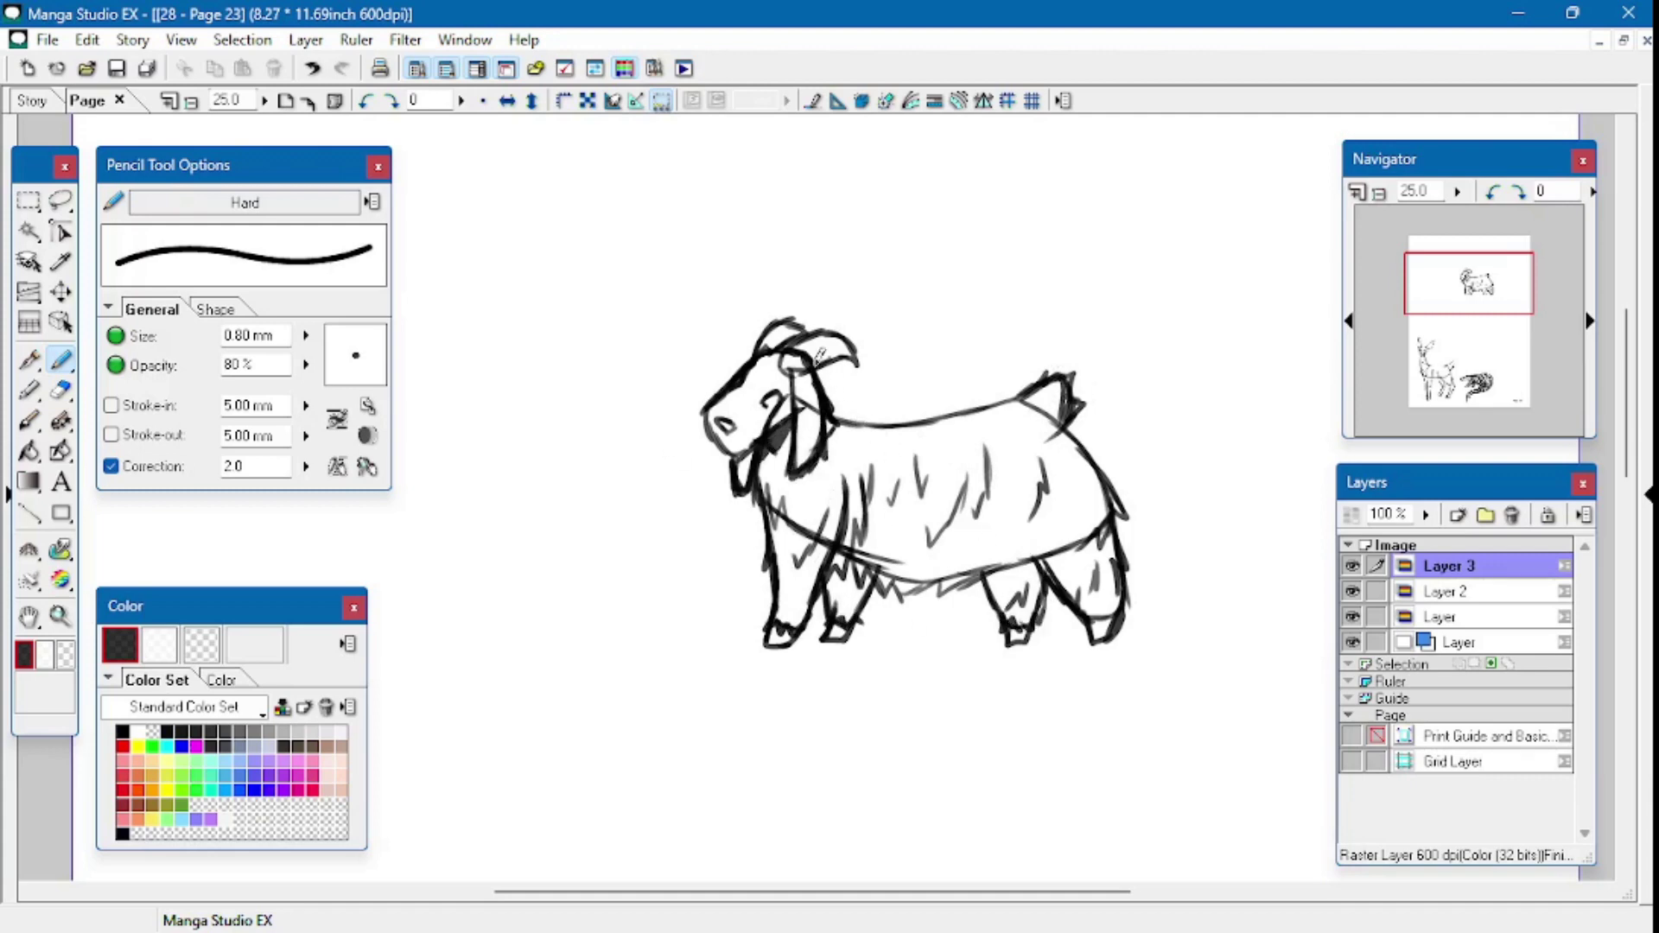
- Merge the goat's detail layer down into the layer with its body outline
{"action": "left_click", "coordinate": [196, 102]}
{"action": "left_click", "coordinate": [196, 102]}
{"action": "right_click", "coordinate": [1391, 571]}
{"action": "left_click", "coordinate": [1348, 363]}
- Move the goat down to just above the pangolin and merge it into the base sketch layer
{"action": "left_click_drag", "start_coordinate": [1626, 441], "coordinate": [1626, 480]}
{"action": "left_click", "coordinate": [59, 292]}
{"action": "left_click_drag", "start_coordinate": [881, 362], "coordinate": [791, 625]}
{"action": "key", "text": "ctrl+e"}
- Add a new raster layer above the merged animal sketches and save the page
{"action": "right_click", "coordinate": [1538, 562]}
{"action": "left_click", "coordinate": [1417, 561]}
{"action": "left_click", "coordinate": [116, 68]}
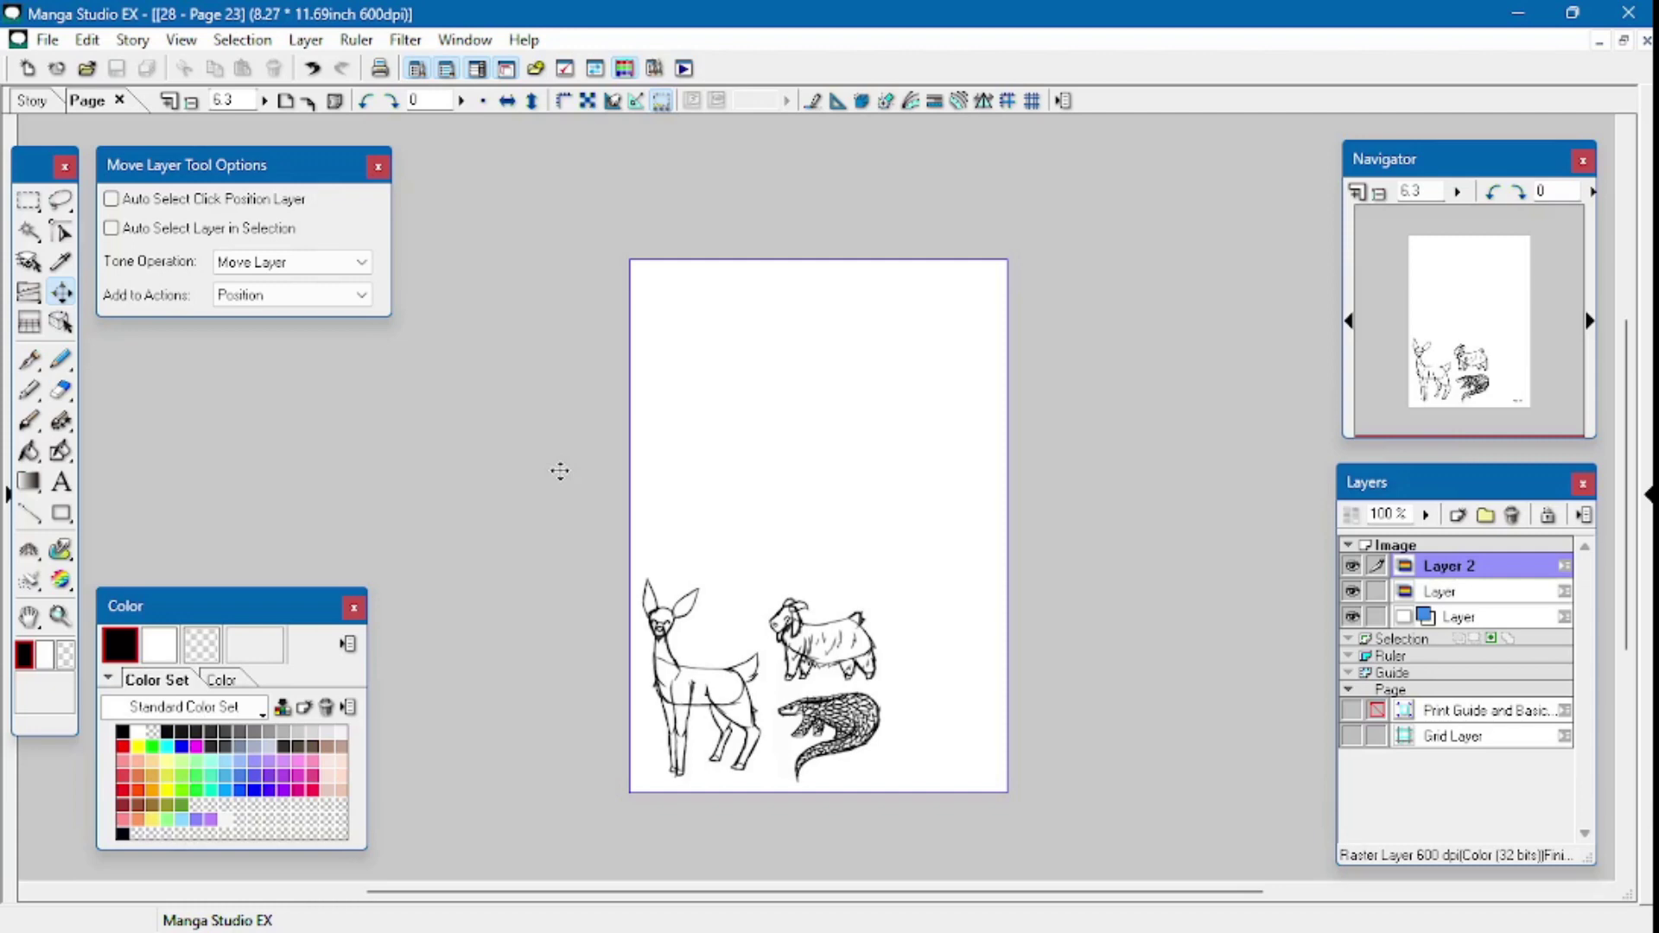
- Sketch an owl's rounded head and tapering body outline in the empty area above the finished animals
{"action": "left_click", "coordinate": [60, 616]}
{"action": "left_click", "coordinate": [804, 466]}
{"action": "left_click", "coordinate": [798, 458]}
{"action": "left_click", "coordinate": [60, 360]}
{"action": "mouse_move", "coordinate": [720, 466]}
{"action": "left_mouse_down"}
{"action": "mouse_move", "coordinate": [750, 287]}
{"action": "mouse_move", "coordinate": [890, 228]}
{"action": "mouse_move", "coordinate": [959, 326]}
{"action": "left_mouse_up"}
{"action": "mouse_move", "coordinate": [750, 277]}
{"action": "left_mouse_down"}
{"action": "mouse_move", "coordinate": [748, 531]}
{"action": "mouse_move", "coordinate": [795, 649]}
{"action": "left_mouse_up"}
{"action": "mouse_move", "coordinate": [946, 261]}
{"action": "left_mouse_down"}
{"action": "mouse_move", "coordinate": [988, 476]}
{"action": "mouse_move", "coordinate": [1064, 693]}
{"action": "left_mouse_up"}
{"action": "mouse_move", "coordinate": [749, 561]}
{"action": "left_mouse_down"}
{"action": "mouse_move", "coordinate": [776, 622]}
{"action": "mouse_move", "coordinate": [975, 712]}
{"action": "mouse_move", "coordinate": [1055, 679]}
{"action": "left_mouse_up"}
{"action": "mouse_move", "coordinate": [733, 298]}
{"action": "left_mouse_down"}
{"action": "mouse_move", "coordinate": [719, 388]}
{"action": "mouse_move", "coordinate": [782, 510]}
{"action": "mouse_move", "coordinate": [829, 546]}
{"action": "left_mouse_up"}
- Outline the owl's folded wing and add feather strokes along its neck, flank and wing tip
{"action": "left_click", "coordinate": [60, 360]}
{"action": "left_click_drag", "start_coordinate": [915, 426], "coordinate": [890, 491]}
{"action": "left_click_drag", "start_coordinate": [898, 458], "coordinate": [858, 542]}
{"action": "left_click_drag", "start_coordinate": [782, 466], "coordinate": [791, 523]}
{"action": "mouse_move", "coordinate": [905, 439]}
{"action": "left_mouse_down"}
{"action": "mouse_move", "coordinate": [883, 501]}
{"action": "mouse_move", "coordinate": [984, 647]}
{"action": "mouse_move", "coordinate": [1045, 665]}
{"action": "left_mouse_up"}
{"action": "left_click_drag", "start_coordinate": [972, 610], "coordinate": [1037, 669]}
{"action": "left_click_drag", "start_coordinate": [925, 441], "coordinate": [950, 427]}
{"action": "mouse_move", "coordinate": [950, 430]}
{"action": "left_mouse_down"}
{"action": "mouse_move", "coordinate": [978, 462]}
{"action": "mouse_move", "coordinate": [1070, 685]}
{"action": "left_mouse_up"}
{"action": "left_click_drag", "start_coordinate": [773, 497], "coordinate": [778, 635]}
{"action": "left_click_drag", "start_coordinate": [751, 411], "coordinate": [788, 428]}
{"action": "left_click_drag", "start_coordinate": [951, 376], "coordinate": [921, 415]}
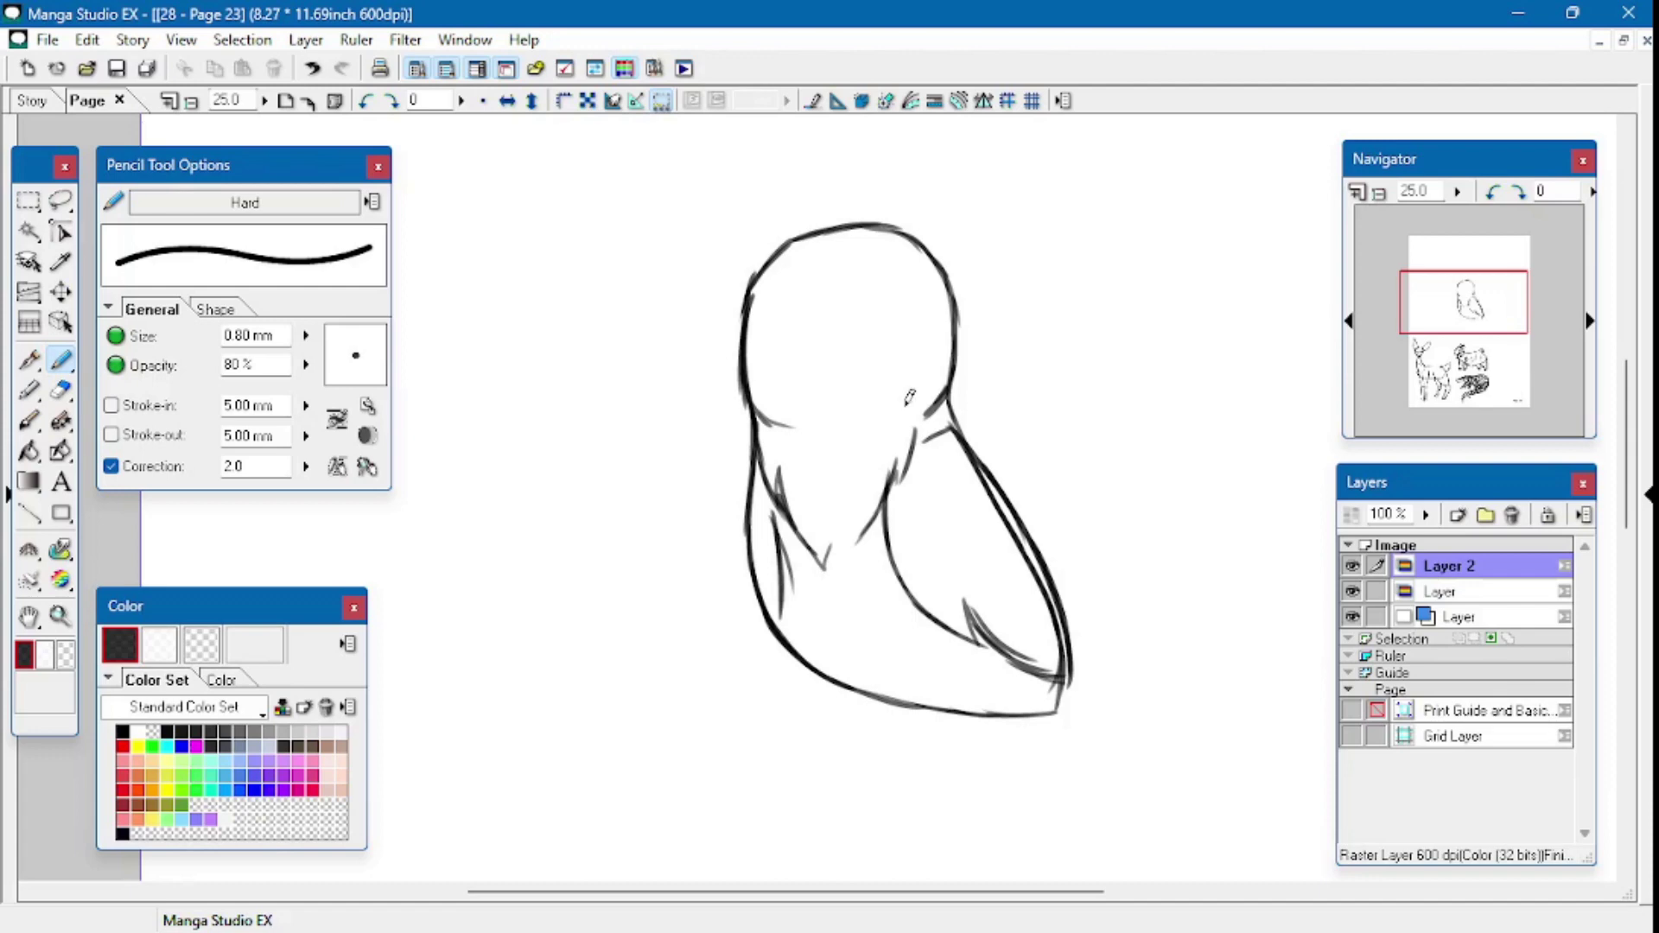
- Erase the top of the owl's head and redraw it as a lower curve
{"action": "mouse_move", "coordinate": [761, 344]}
{"action": "left_mouse_down"}
{"action": "mouse_move", "coordinate": [747, 299]}
{"action": "mouse_move", "coordinate": [899, 246]}
{"action": "mouse_move", "coordinate": [940, 402]}
{"action": "left_mouse_up"}
{"action": "key", "text": "e"}
{"action": "mouse_move", "coordinate": [750, 278]}
{"action": "left_mouse_down"}
{"action": "mouse_move", "coordinate": [885, 222]}
{"action": "mouse_move", "coordinate": [951, 307]}
{"action": "left_mouse_up"}
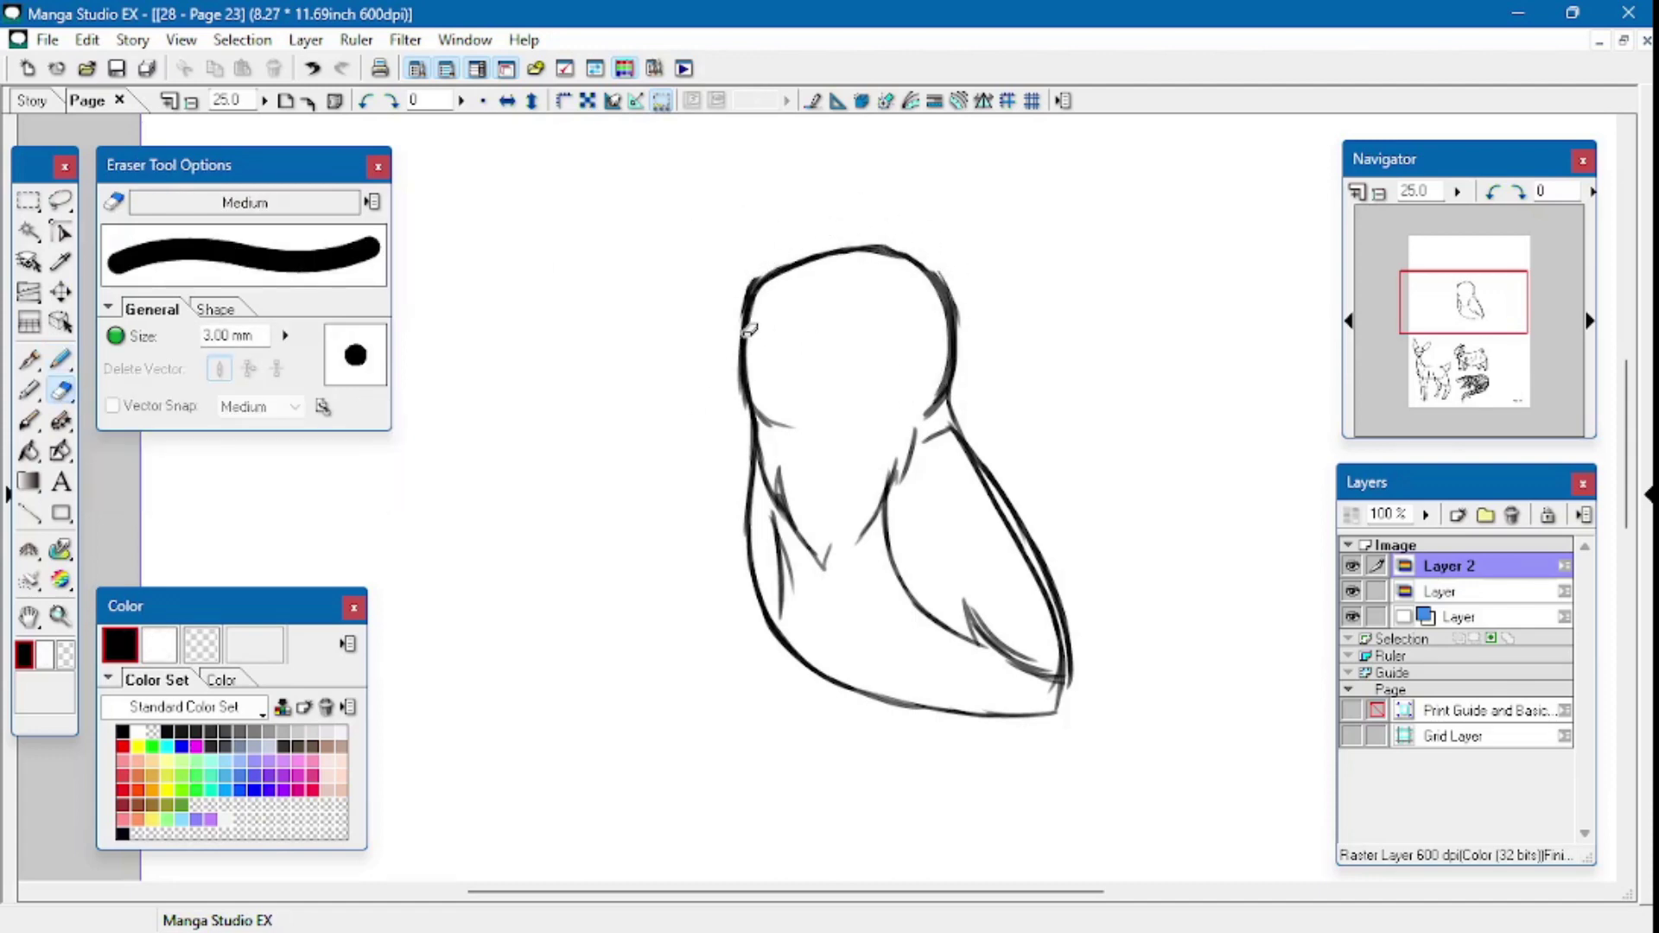
- Draw the owl's two rounded feet and the pointed tail extending beyond the wing tip
{"action": "key", "text": "p"}
{"action": "mouse_move", "coordinate": [851, 687]}
{"action": "left_mouse_down"}
{"action": "mouse_move", "coordinate": [790, 691]}
{"action": "mouse_move", "coordinate": [798, 709]}
{"action": "mouse_move", "coordinate": [851, 714]}
{"action": "mouse_move", "coordinate": [856, 675]}
{"action": "mouse_move", "coordinate": [814, 670]}
{"action": "left_mouse_up"}
{"action": "mouse_move", "coordinate": [909, 718]}
{"action": "left_mouse_down"}
{"action": "mouse_move", "coordinate": [978, 683]}
{"action": "mouse_move", "coordinate": [940, 710]}
{"action": "mouse_move", "coordinate": [990, 721]}
{"action": "left_mouse_up"}
{"action": "left_click_drag", "start_coordinate": [1061, 676], "coordinate": [1143, 731]}
{"action": "mouse_move", "coordinate": [1102, 724]}
{"action": "left_mouse_down"}
{"action": "mouse_move", "coordinate": [998, 712]}
{"action": "mouse_move", "coordinate": [1106, 724]}
{"action": "left_mouse_up"}
{"action": "left_click_drag", "start_coordinate": [1007, 671], "coordinate": [1060, 714]}
- Add jagged feather strokes to the owl's cheeks, wing, breast and the area above its feet
{"action": "left_click_drag", "start_coordinate": [960, 380], "coordinate": [917, 428]}
{"action": "left_click_drag", "start_coordinate": [742, 371], "coordinate": [791, 448]}
{"action": "left_click_drag", "start_coordinate": [914, 521], "coordinate": [951, 596]}
{"action": "left_click_drag", "start_coordinate": [937, 540], "coordinate": [985, 604]}
{"action": "left_click_drag", "start_coordinate": [976, 455], "coordinate": [1030, 546]}
{"action": "left_click_drag", "start_coordinate": [969, 510], "coordinate": [1011, 562]}
{"action": "left_click_drag", "start_coordinate": [765, 525], "coordinate": [774, 570]}
{"action": "mouse_move", "coordinate": [756, 544]}
{"action": "left_mouse_down"}
{"action": "mouse_move", "coordinate": [832, 596]}
{"action": "mouse_move", "coordinate": [823, 579]}
{"action": "mouse_move", "coordinate": [819, 617]}
{"action": "left_mouse_up"}
{"action": "mouse_move", "coordinate": [906, 574]}
{"action": "left_mouse_down"}
{"action": "mouse_move", "coordinate": [895, 663]}
{"action": "mouse_move", "coordinate": [855, 665]}
{"action": "mouse_move", "coordinate": [855, 643]}
{"action": "left_mouse_up"}
{"action": "mouse_move", "coordinate": [907, 687]}
{"action": "left_mouse_down"}
{"action": "mouse_move", "coordinate": [958, 650]}
{"action": "mouse_move", "coordinate": [1015, 698]}
{"action": "mouse_move", "coordinate": [875, 664]}
{"action": "left_mouse_up"}
{"action": "left_click_drag", "start_coordinate": [817, 644], "coordinate": [786, 702]}
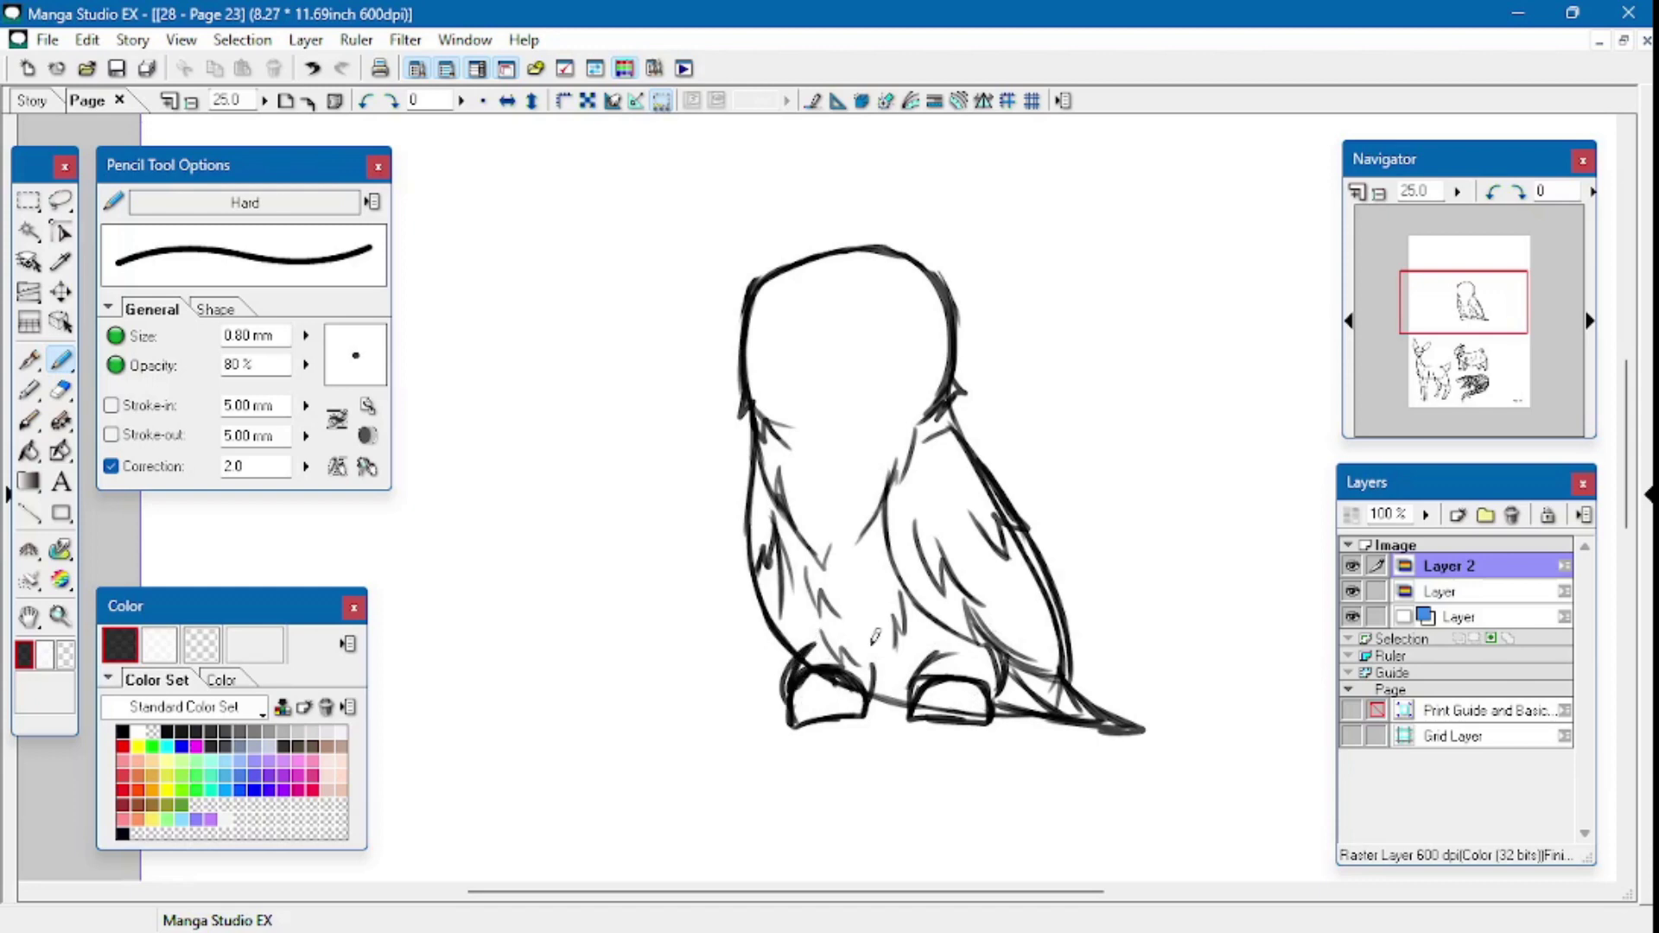
- Draw the owl's V-shaped brow and two pointed, feathered ear tufts
{"action": "mouse_move", "coordinate": [763, 295]}
{"action": "left_mouse_down"}
{"action": "mouse_move", "coordinate": [810, 332]}
{"action": "mouse_move", "coordinate": [872, 328]}
{"action": "mouse_move", "coordinate": [921, 287]}
{"action": "left_mouse_up"}
{"action": "mouse_move", "coordinate": [923, 278]}
{"action": "left_mouse_down"}
{"action": "mouse_move", "coordinate": [938, 257]}
{"action": "mouse_move", "coordinate": [983, 263]}
{"action": "mouse_move", "coordinate": [943, 287]}
{"action": "left_mouse_up"}
{"action": "mouse_move", "coordinate": [764, 281]}
{"action": "left_mouse_down"}
{"action": "mouse_move", "coordinate": [682, 207]}
{"action": "mouse_move", "coordinate": [744, 302]}
{"action": "left_mouse_up"}
{"action": "mouse_move", "coordinate": [929, 259]}
{"action": "left_mouse_down"}
{"action": "mouse_move", "coordinate": [961, 212]}
{"action": "mouse_move", "coordinate": [994, 206]}
{"action": "left_mouse_up"}
{"action": "mouse_move", "coordinate": [994, 234]}
{"action": "left_mouse_down"}
{"action": "mouse_move", "coordinate": [1020, 240]}
{"action": "mouse_move", "coordinate": [956, 288]}
{"action": "left_mouse_up"}
{"action": "mouse_move", "coordinate": [733, 216]}
{"action": "left_mouse_down"}
{"action": "mouse_move", "coordinate": [756, 259]}
{"action": "mouse_move", "coordinate": [715, 277]}
{"action": "left_mouse_up"}
{"action": "left_click_drag", "start_coordinate": [698, 250], "coordinate": [743, 311]}
- Draw the owl's narrowed eyes beneath the brow and a slim beak between them
{"action": "left_click_drag", "start_coordinate": [864, 346], "coordinate": [918, 335]}
{"action": "left_click_drag", "start_coordinate": [771, 337], "coordinate": [809, 354]}
{"action": "left_click_drag", "start_coordinate": [860, 350], "coordinate": [921, 339]}
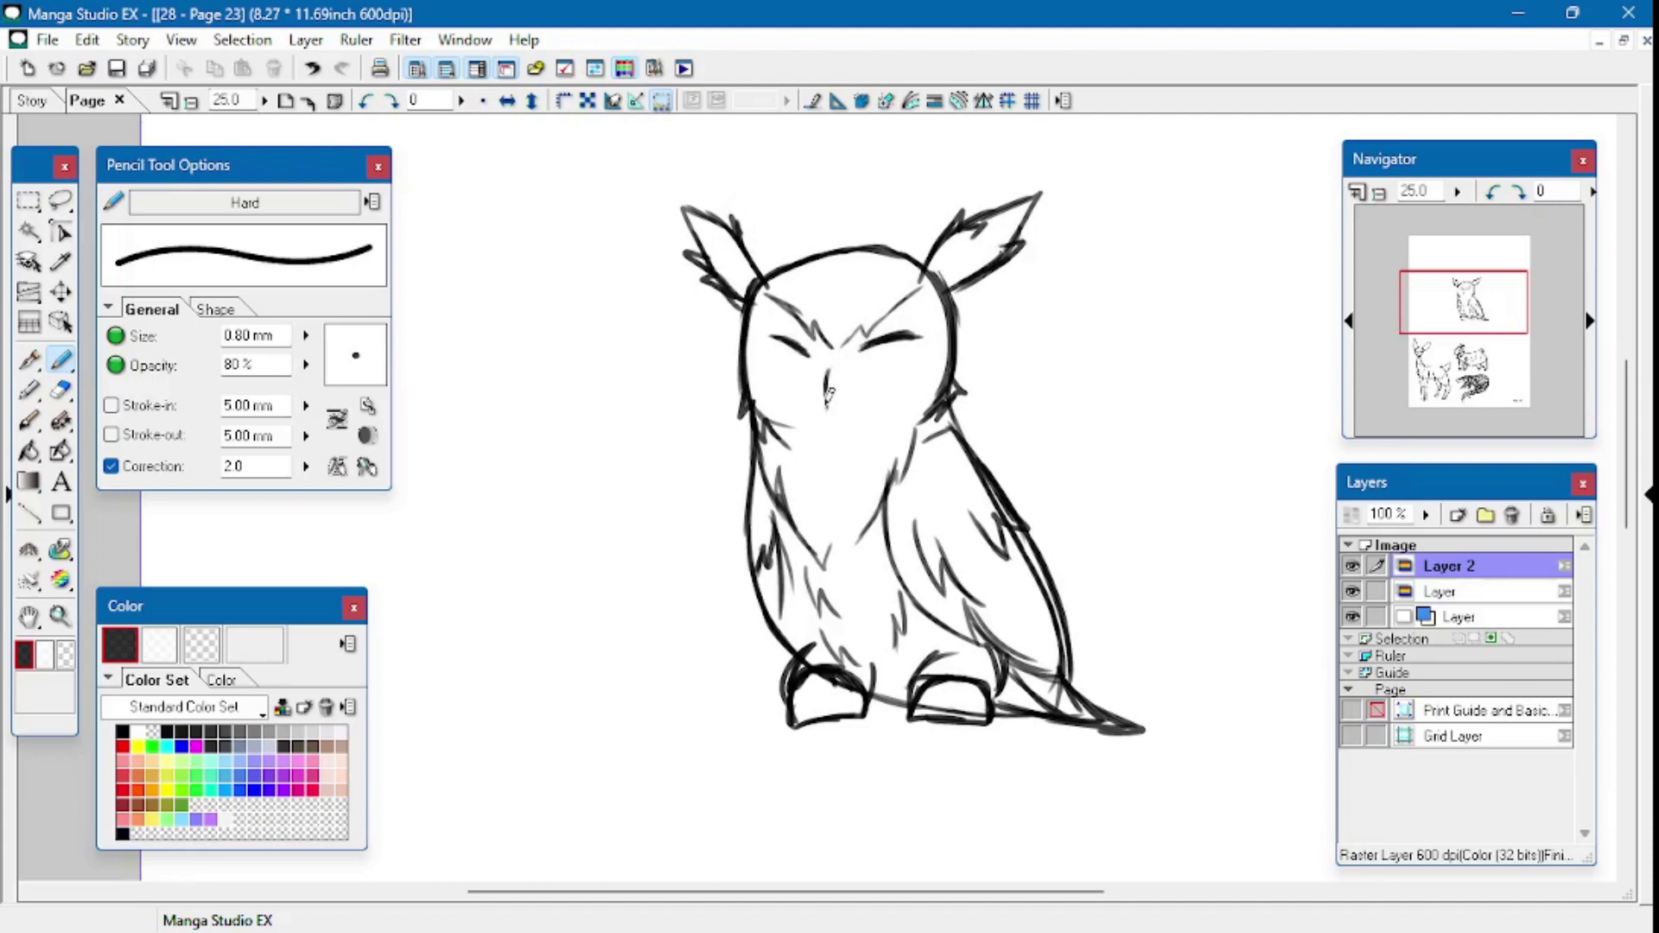
{"action": "left_click_drag", "start_coordinate": [827, 372], "coordinate": [830, 422]}
{"action": "mouse_move", "coordinate": [833, 413]}
{"action": "left_mouse_down"}
{"action": "mouse_move", "coordinate": [840, 379]}
{"action": "mouse_move", "coordinate": [921, 354]}
{"action": "left_mouse_up"}
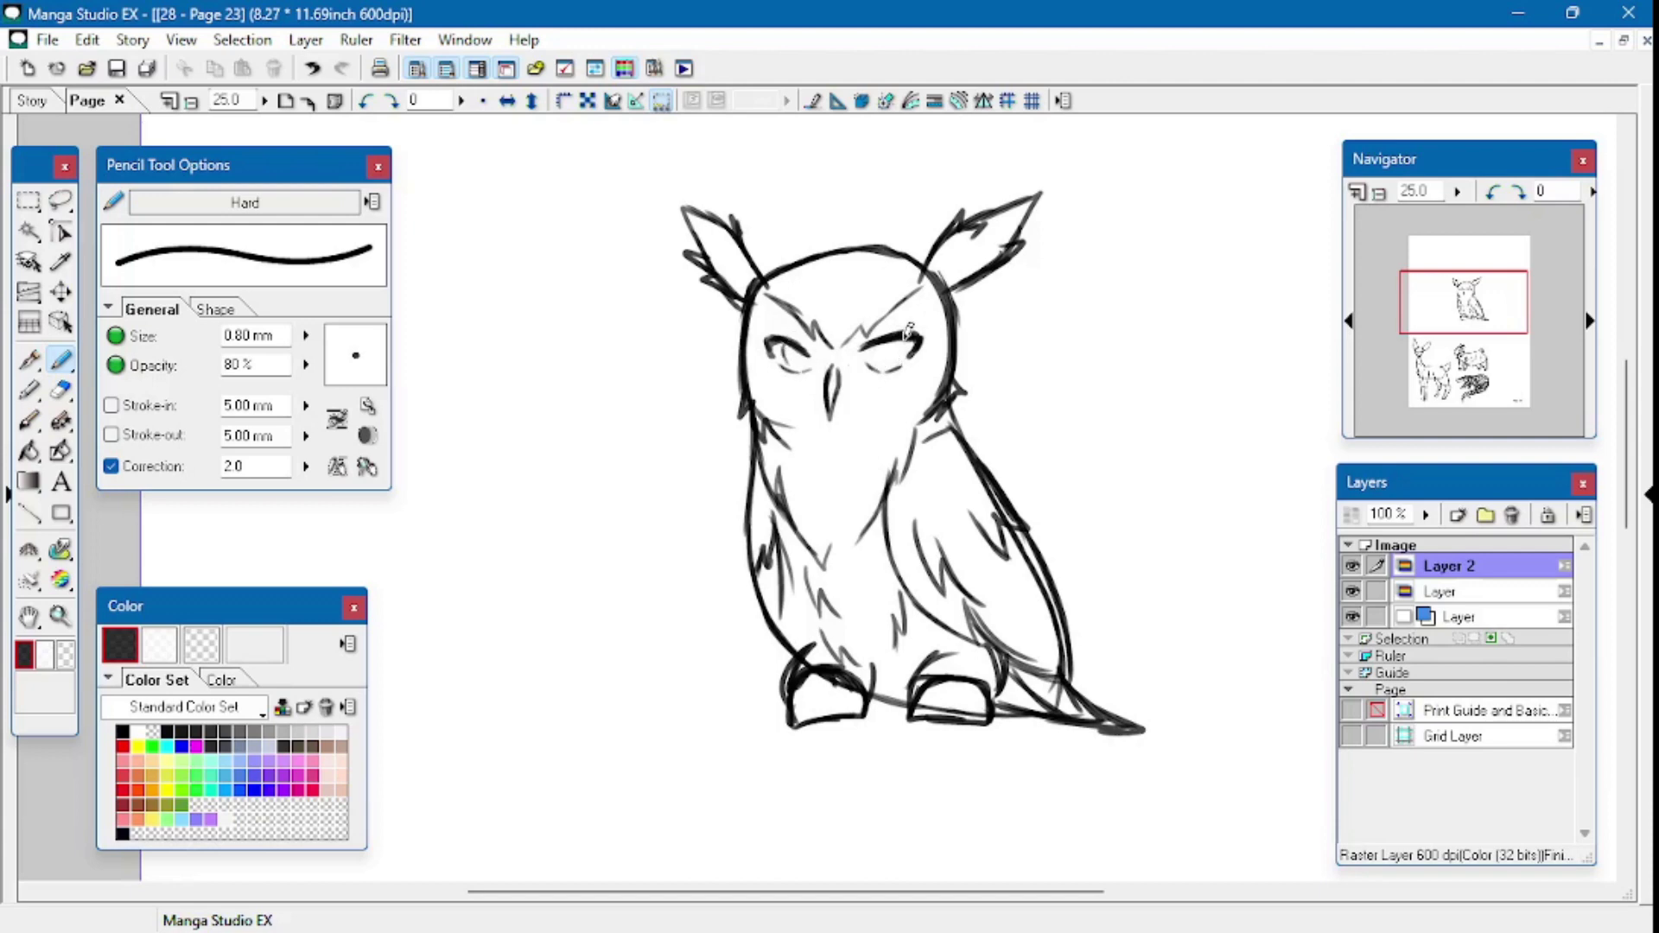
- Add feather strokes around the owl's eyes, cheeks, chin, chest and forehead
{"action": "mouse_move", "coordinate": [902, 306]}
{"action": "left_mouse_down"}
{"action": "mouse_move", "coordinate": [927, 324]}
{"action": "mouse_move", "coordinate": [933, 378]}
{"action": "left_mouse_up"}
{"action": "mouse_move", "coordinate": [783, 320]}
{"action": "left_mouse_down"}
{"action": "mouse_move", "coordinate": [758, 372]}
{"action": "mouse_move", "coordinate": [773, 414]}
{"action": "left_mouse_up"}
{"action": "left_click_drag", "start_coordinate": [935, 371], "coordinate": [895, 418]}
{"action": "mouse_move", "coordinate": [909, 389]}
{"action": "left_mouse_down"}
{"action": "mouse_move", "coordinate": [876, 426]}
{"action": "mouse_move", "coordinate": [804, 428]}
{"action": "left_mouse_up"}
{"action": "left_click_drag", "start_coordinate": [811, 439], "coordinate": [883, 432]}
{"action": "left_click_drag", "start_coordinate": [938, 455], "coordinate": [932, 496]}
{"action": "left_click_drag", "start_coordinate": [815, 460], "coordinate": [821, 520]}
{"action": "left_click_drag", "start_coordinate": [867, 448], "coordinate": [858, 500]}
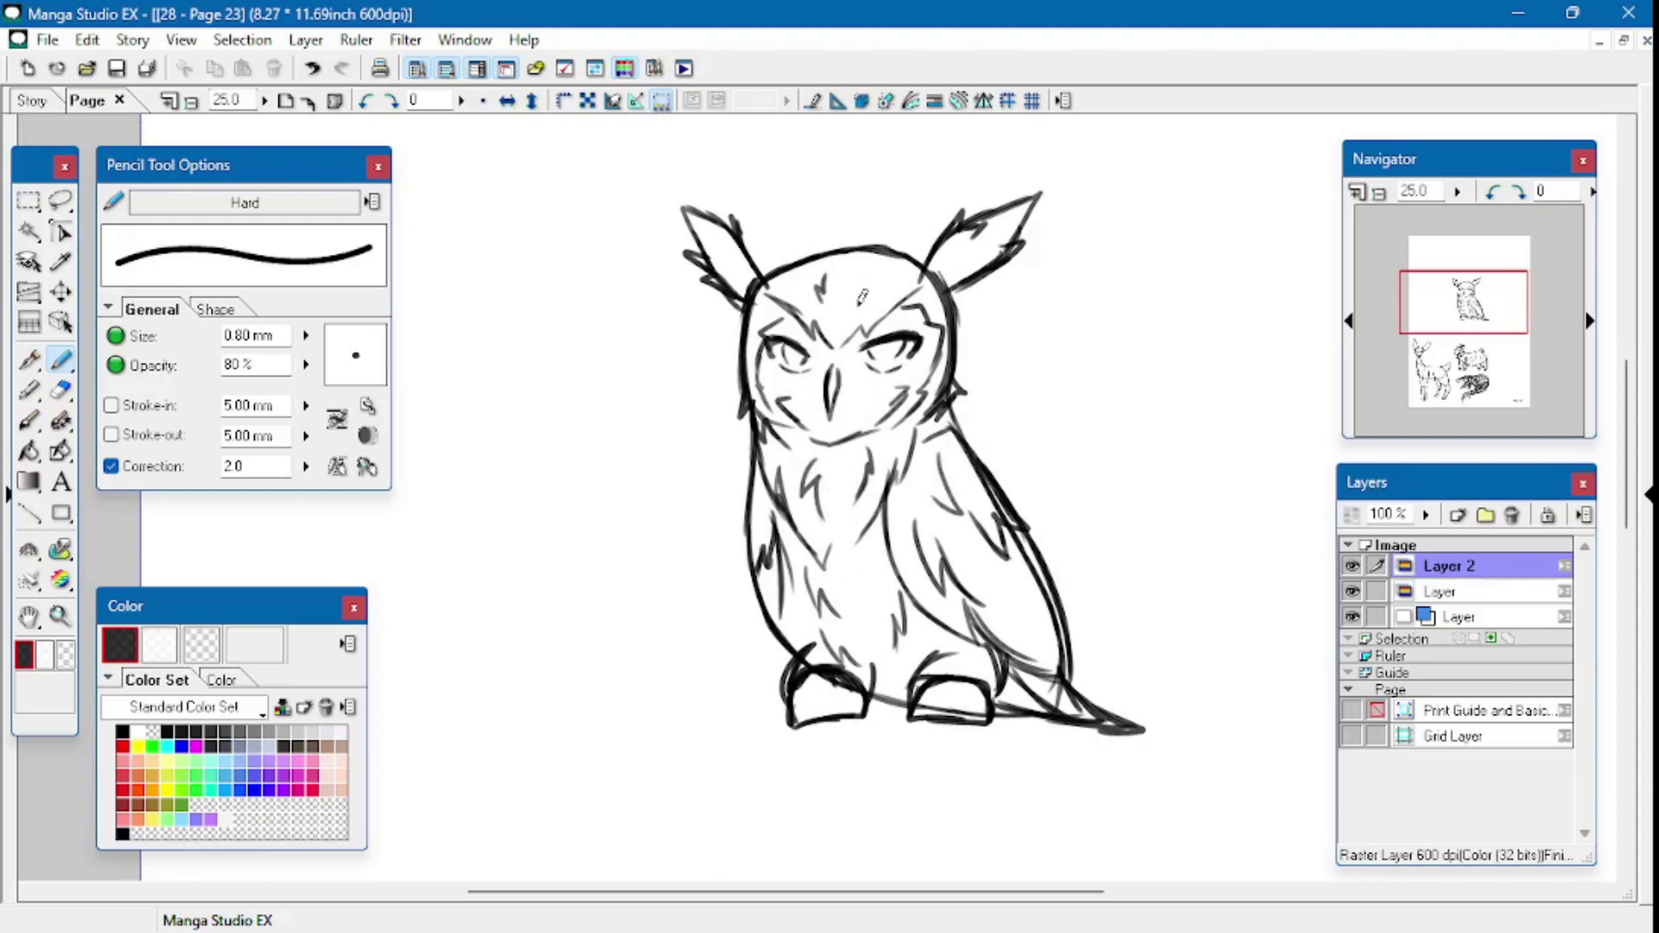
- Move the owl to the page's lower-right corner beside the pangolin and merge it into the base sketch layer
{"action": "key", "text": "ctrl+minus"}
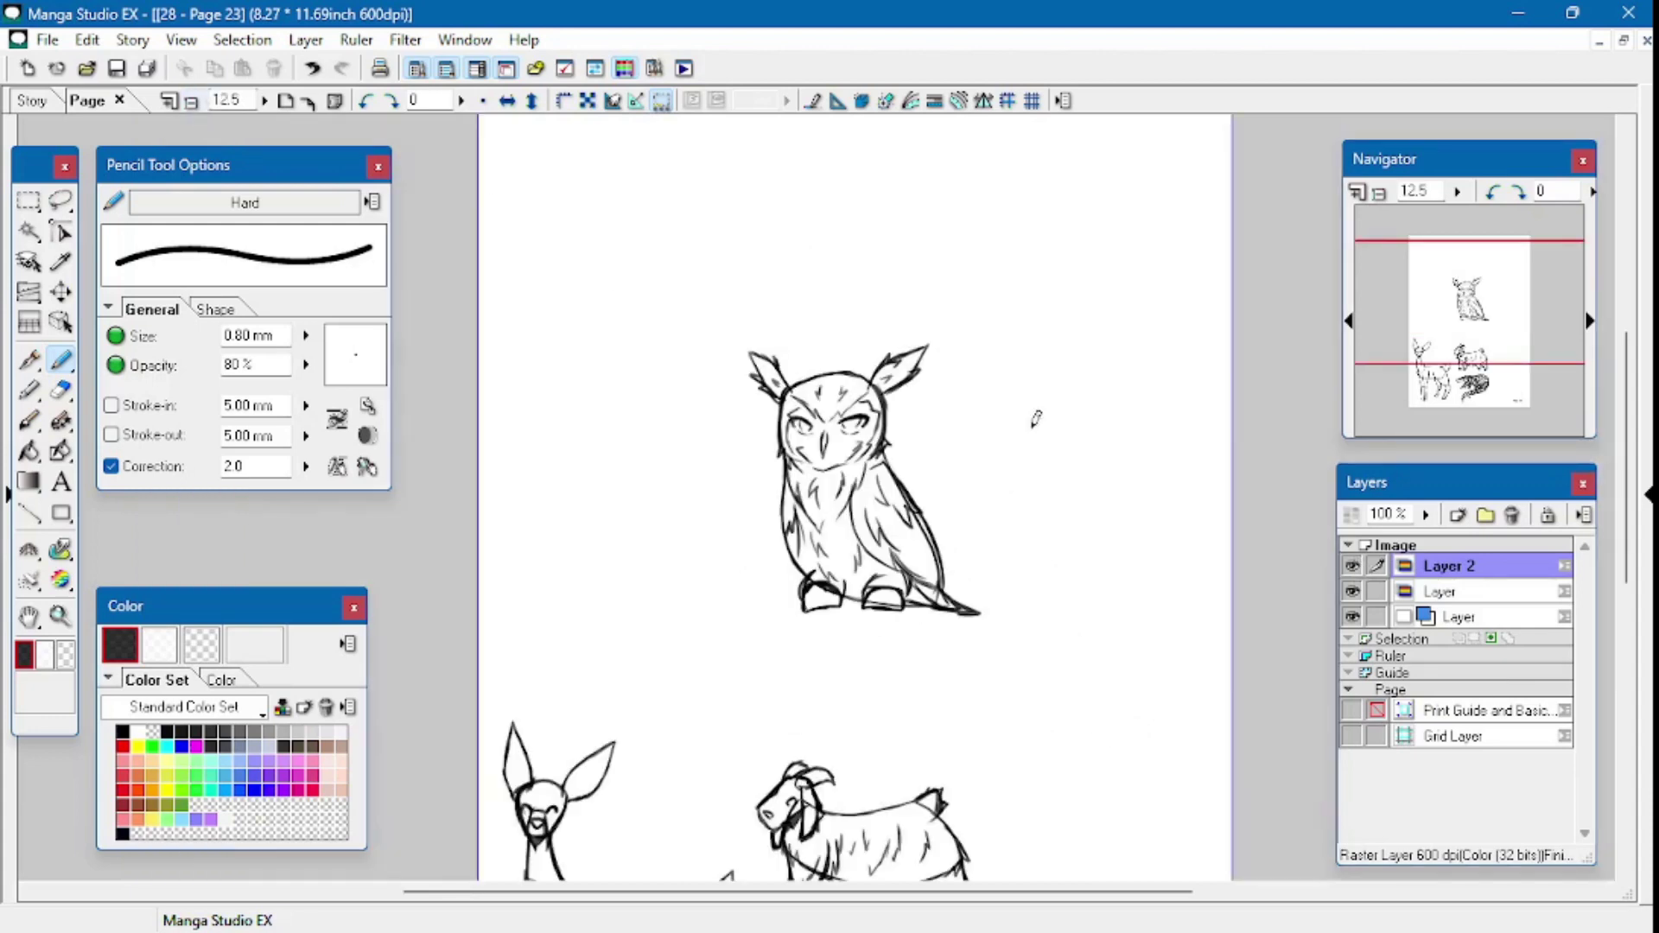
{"action": "left_click", "coordinate": [191, 102]}
{"action": "left_click", "coordinate": [60, 292]}
{"action": "left_click_drag", "start_coordinate": [838, 489], "coordinate": [957, 744]}
{"action": "right_click", "coordinate": [1438, 572]}
{"action": "left_click", "coordinate": [1434, 548]}
- Add a new raster layer above the merged owl and other animals and save the page
{"action": "key", "text": "ctrl+z"}
{"action": "left_click", "coordinate": [118, 69]}
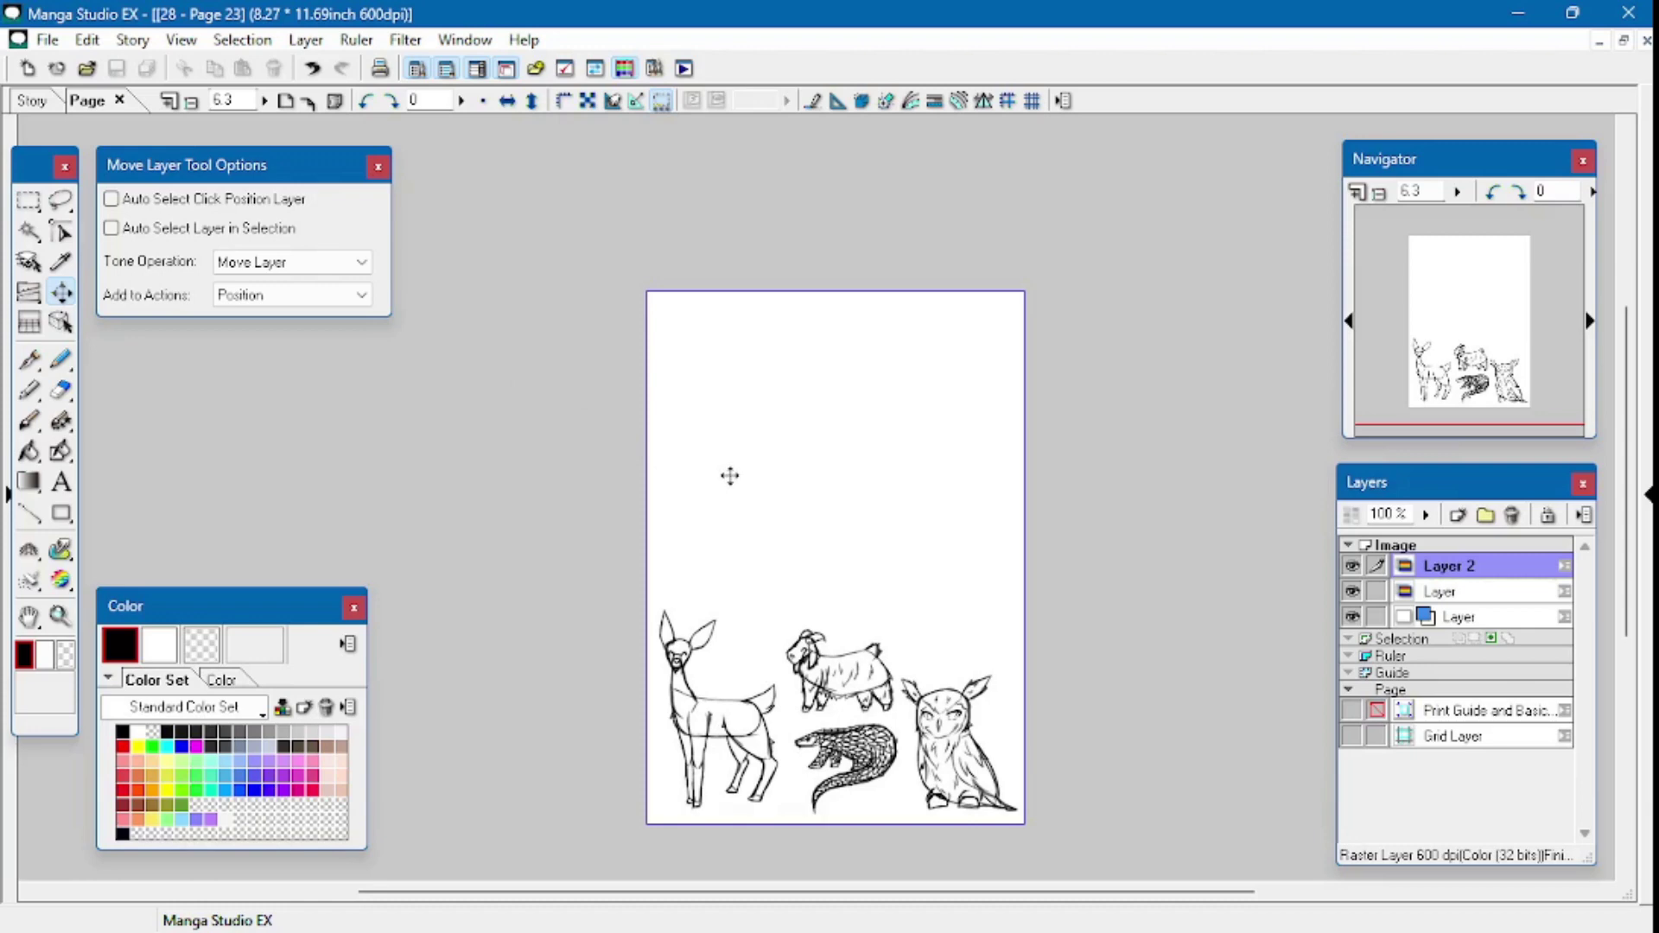
- Sketch a seal's round head and long tapering body in the empty area above the finished animals
{"action": "left_click", "coordinate": [61, 617]}
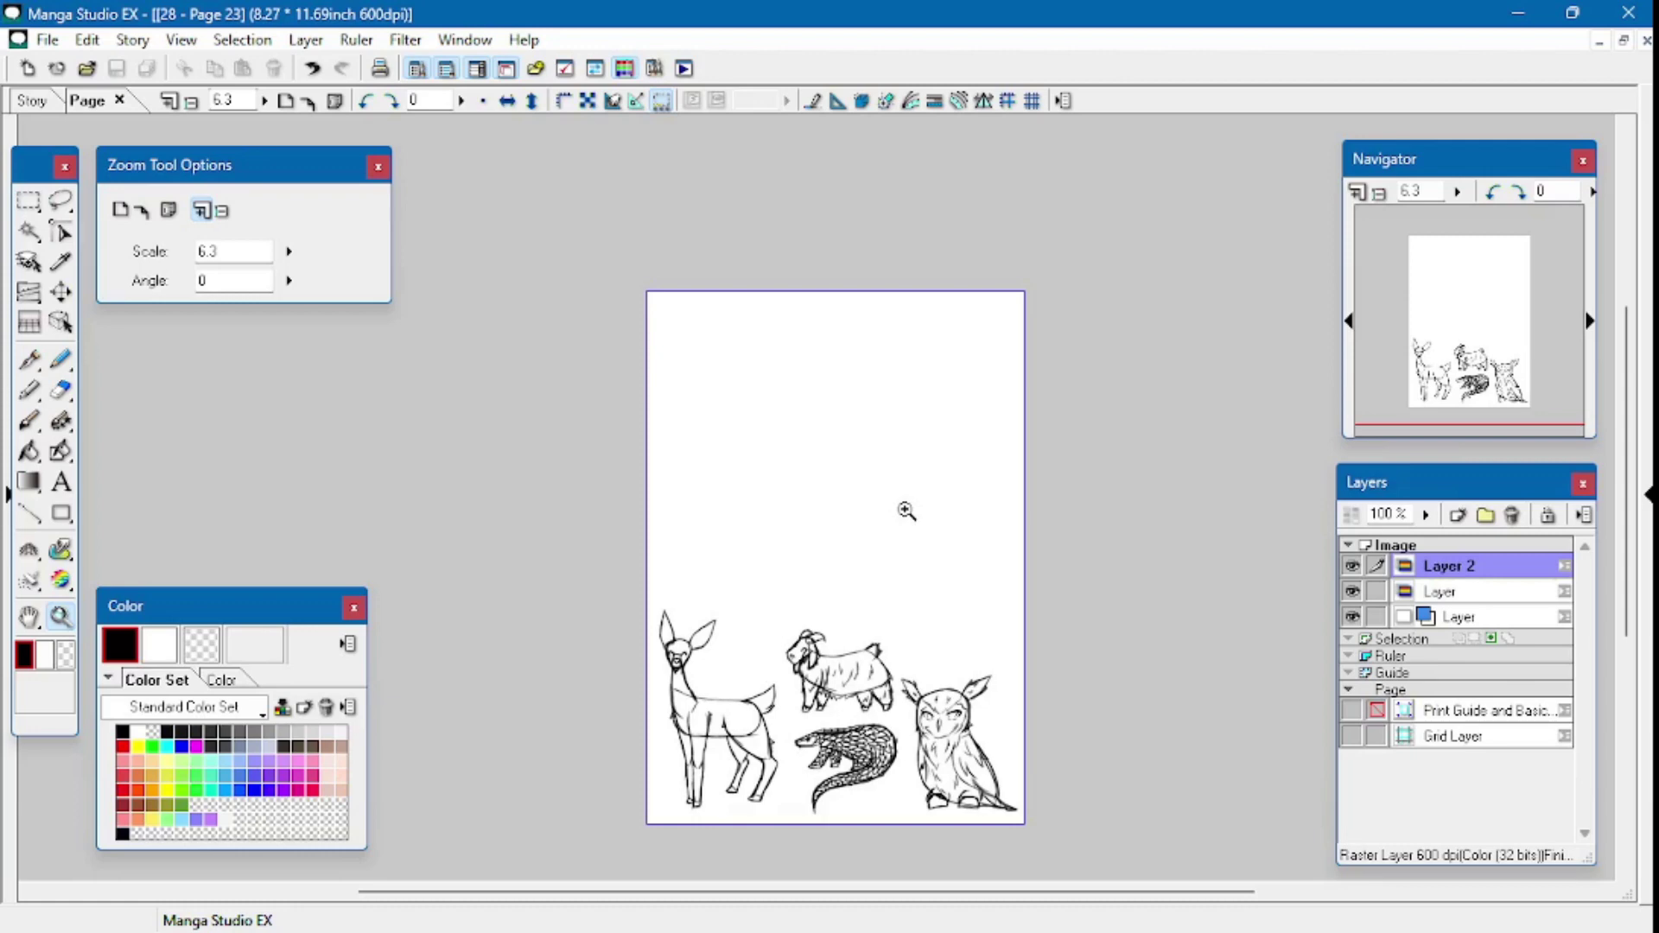
{"action": "left_click", "coordinate": [906, 511]}
{"action": "left_click", "coordinate": [844, 536]}
{"action": "left_click", "coordinate": [61, 360]}
{"action": "mouse_move", "coordinate": [801, 452]}
{"action": "left_mouse_down"}
{"action": "mouse_move", "coordinate": [883, 396]}
{"action": "mouse_move", "coordinate": [965, 438]}
{"action": "left_mouse_up"}
{"action": "mouse_move", "coordinate": [838, 418]}
{"action": "left_mouse_down"}
{"action": "mouse_move", "coordinate": [790, 458]}
{"action": "mouse_move", "coordinate": [815, 553]}
{"action": "mouse_move", "coordinate": [872, 555]}
{"action": "left_mouse_up"}
{"action": "mouse_move", "coordinate": [946, 402]}
{"action": "left_mouse_down"}
{"action": "mouse_move", "coordinate": [974, 475]}
{"action": "mouse_move", "coordinate": [955, 531]}
{"action": "left_mouse_up"}
{"action": "mouse_move", "coordinate": [795, 614]}
{"action": "left_mouse_down"}
{"action": "mouse_move", "coordinate": [802, 540]}
{"action": "mouse_move", "coordinate": [902, 698]}
{"action": "left_mouse_up"}
{"action": "mouse_move", "coordinate": [980, 458]}
{"action": "left_mouse_down"}
{"action": "mouse_move", "coordinate": [1129, 467]}
{"action": "mouse_move", "coordinate": [1239, 546]}
{"action": "left_mouse_up"}
{"action": "mouse_move", "coordinate": [816, 656]}
{"action": "left_mouse_down"}
{"action": "mouse_move", "coordinate": [1048, 683]}
{"action": "mouse_move", "coordinate": [1288, 583]}
{"action": "left_mouse_up"}
{"action": "left_click_drag", "start_coordinate": [1205, 519], "coordinate": [1270, 548]}
- Draw the seal's two front flippers, the folds under its chin and its small nose
{"action": "mouse_move", "coordinate": [793, 581]}
{"action": "left_mouse_down"}
{"action": "mouse_move", "coordinate": [719, 629]}
{"action": "mouse_move", "coordinate": [775, 670]}
{"action": "mouse_move", "coordinate": [819, 650]}
{"action": "left_mouse_up"}
{"action": "left_click_drag", "start_coordinate": [697, 641], "coordinate": [790, 598]}
{"action": "mouse_move", "coordinate": [968, 612]}
{"action": "left_mouse_down"}
{"action": "mouse_move", "coordinate": [963, 724]}
{"action": "mouse_move", "coordinate": [1078, 736]}
{"action": "mouse_move", "coordinate": [1056, 606]}
{"action": "left_mouse_up"}
{"action": "mouse_move", "coordinate": [1030, 568]}
{"action": "left_mouse_down"}
{"action": "mouse_move", "coordinate": [1066, 659]}
{"action": "mouse_move", "coordinate": [1064, 641]}
{"action": "left_mouse_up"}
{"action": "left_click_drag", "start_coordinate": [973, 586], "coordinate": [966, 644]}
{"action": "left_click_drag", "start_coordinate": [797, 587], "coordinate": [865, 646]}
{"action": "mouse_move", "coordinate": [796, 572]}
{"action": "left_mouse_down"}
{"action": "mouse_move", "coordinate": [900, 588]}
{"action": "mouse_move", "coordinate": [981, 495]}
{"action": "left_mouse_up"}
{"action": "left_click_drag", "start_coordinate": [813, 499], "coordinate": [831, 509]}
- Draw the seal's split tail flippers and refine the tail base and the top of the near front flipper
{"action": "scroll", "coordinate": [933, 868], "scroll_direction": "right", "scroll_amount": 3}
{"action": "mouse_move", "coordinate": [1069, 548]}
{"action": "left_mouse_down"}
{"action": "mouse_move", "coordinate": [1182, 465]}
{"action": "mouse_move", "coordinate": [1165, 532]}
{"action": "mouse_move", "coordinate": [1250, 566]}
{"action": "mouse_move", "coordinate": [1080, 598]}
{"action": "left_mouse_up"}
{"action": "left_click_drag", "start_coordinate": [1188, 537], "coordinate": [1249, 572]}
{"action": "left_click_drag", "start_coordinate": [1097, 534], "coordinate": [1033, 627]}
{"action": "left_click_drag", "start_coordinate": [842, 566], "coordinate": [871, 596]}
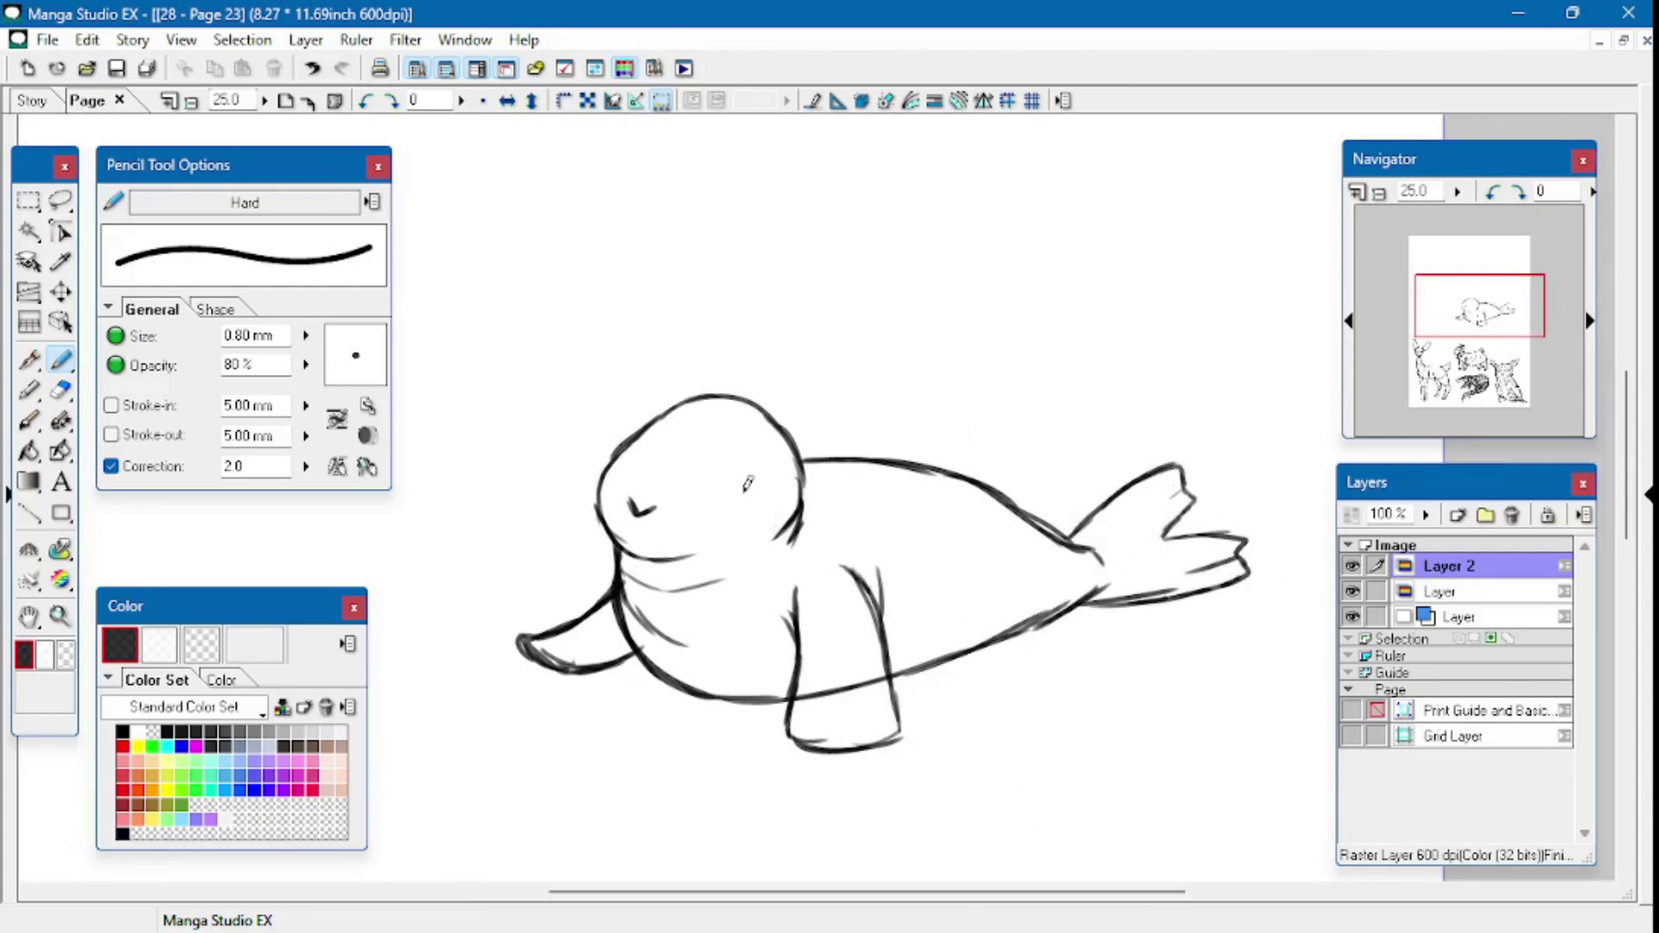
- Add the seal's eyes, brows, whiskers, ear mark and mouth, and shade its neck and tail base
{"action": "mouse_move", "coordinate": [651, 442]}
{"action": "left_mouse_down"}
{"action": "mouse_move", "coordinate": [635, 452]}
{"action": "mouse_move", "coordinate": [740, 487]}
{"action": "left_mouse_up"}
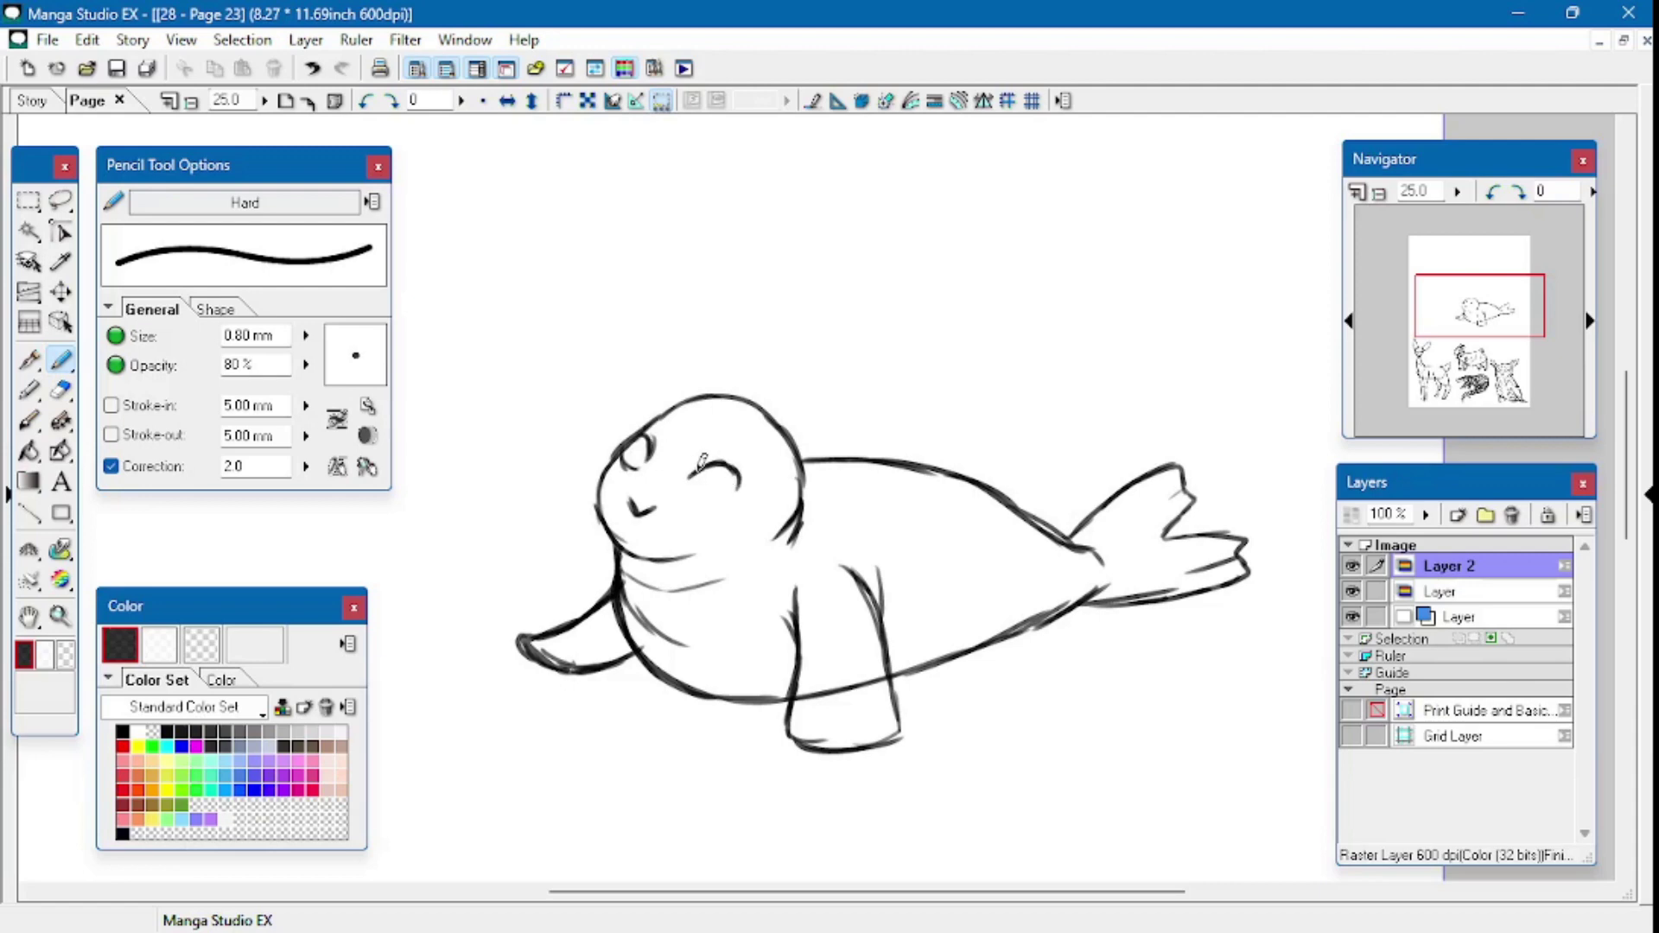
{"action": "left_click_drag", "start_coordinate": [617, 473], "coordinate": [535, 501]}
{"action": "mouse_move", "coordinate": [683, 512]}
{"action": "left_mouse_down"}
{"action": "mouse_move", "coordinate": [744, 535]}
{"action": "mouse_move", "coordinate": [728, 563]}
{"action": "left_mouse_up"}
{"action": "left_click_drag", "start_coordinate": [699, 454], "coordinate": [765, 416]}
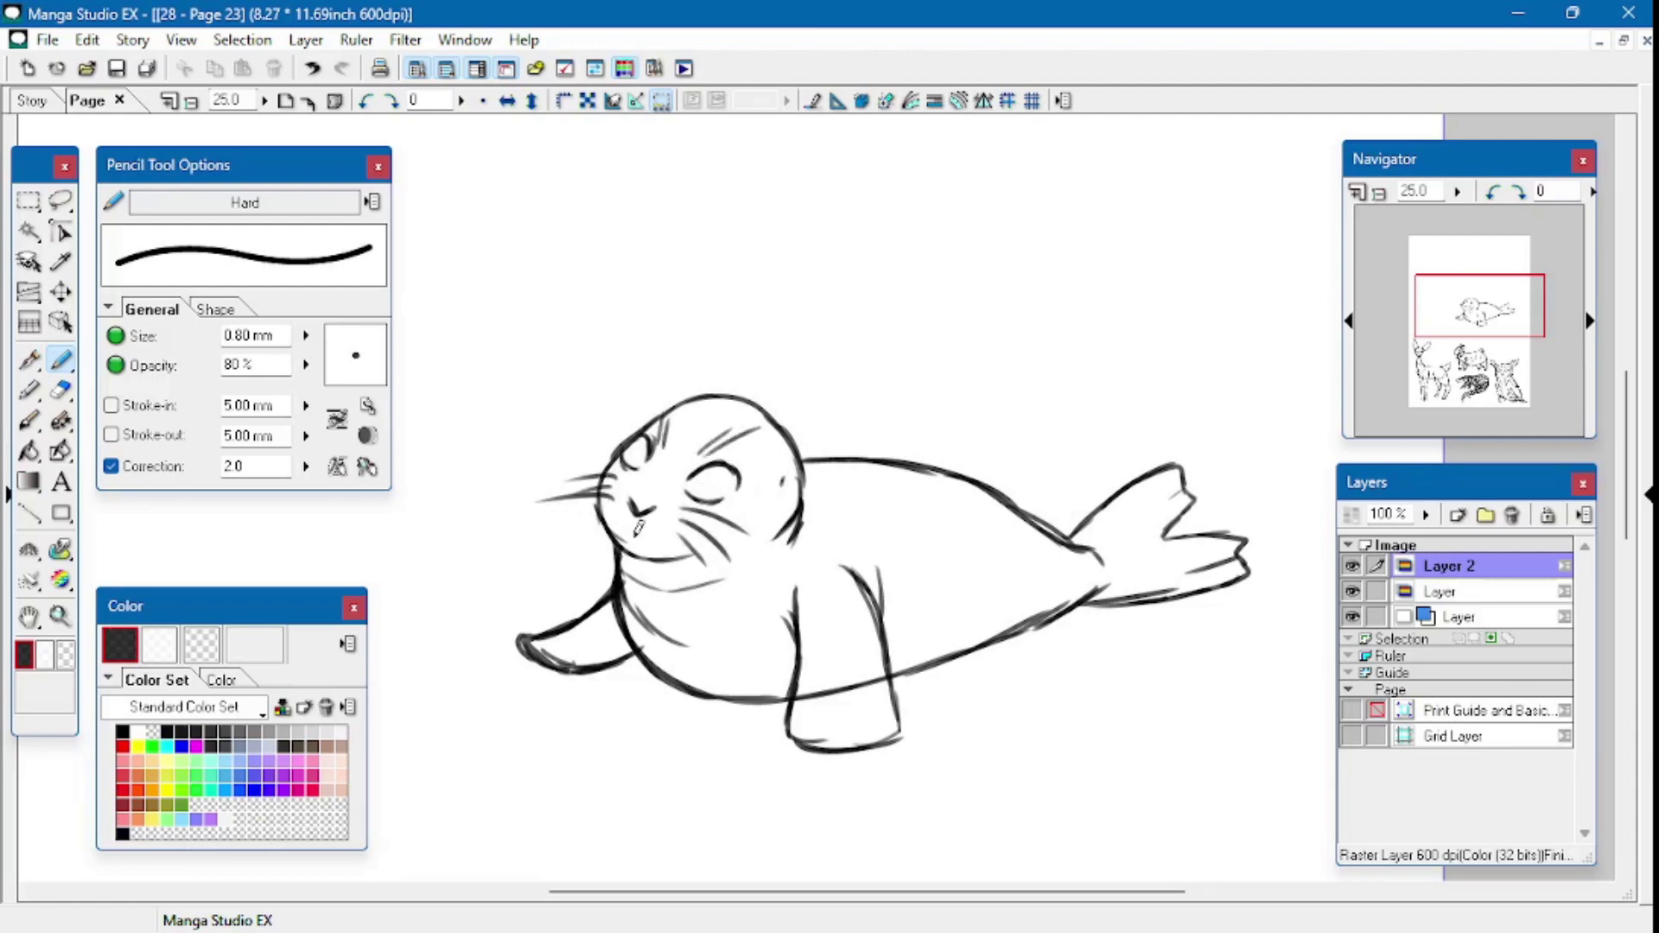
{"action": "mouse_move", "coordinate": [788, 523]}
{"action": "left_mouse_down"}
{"action": "mouse_move", "coordinate": [762, 552]}
{"action": "mouse_move", "coordinate": [782, 551]}
{"action": "left_mouse_up"}
{"action": "left_click_drag", "start_coordinate": [1051, 533], "coordinate": [1080, 587]}
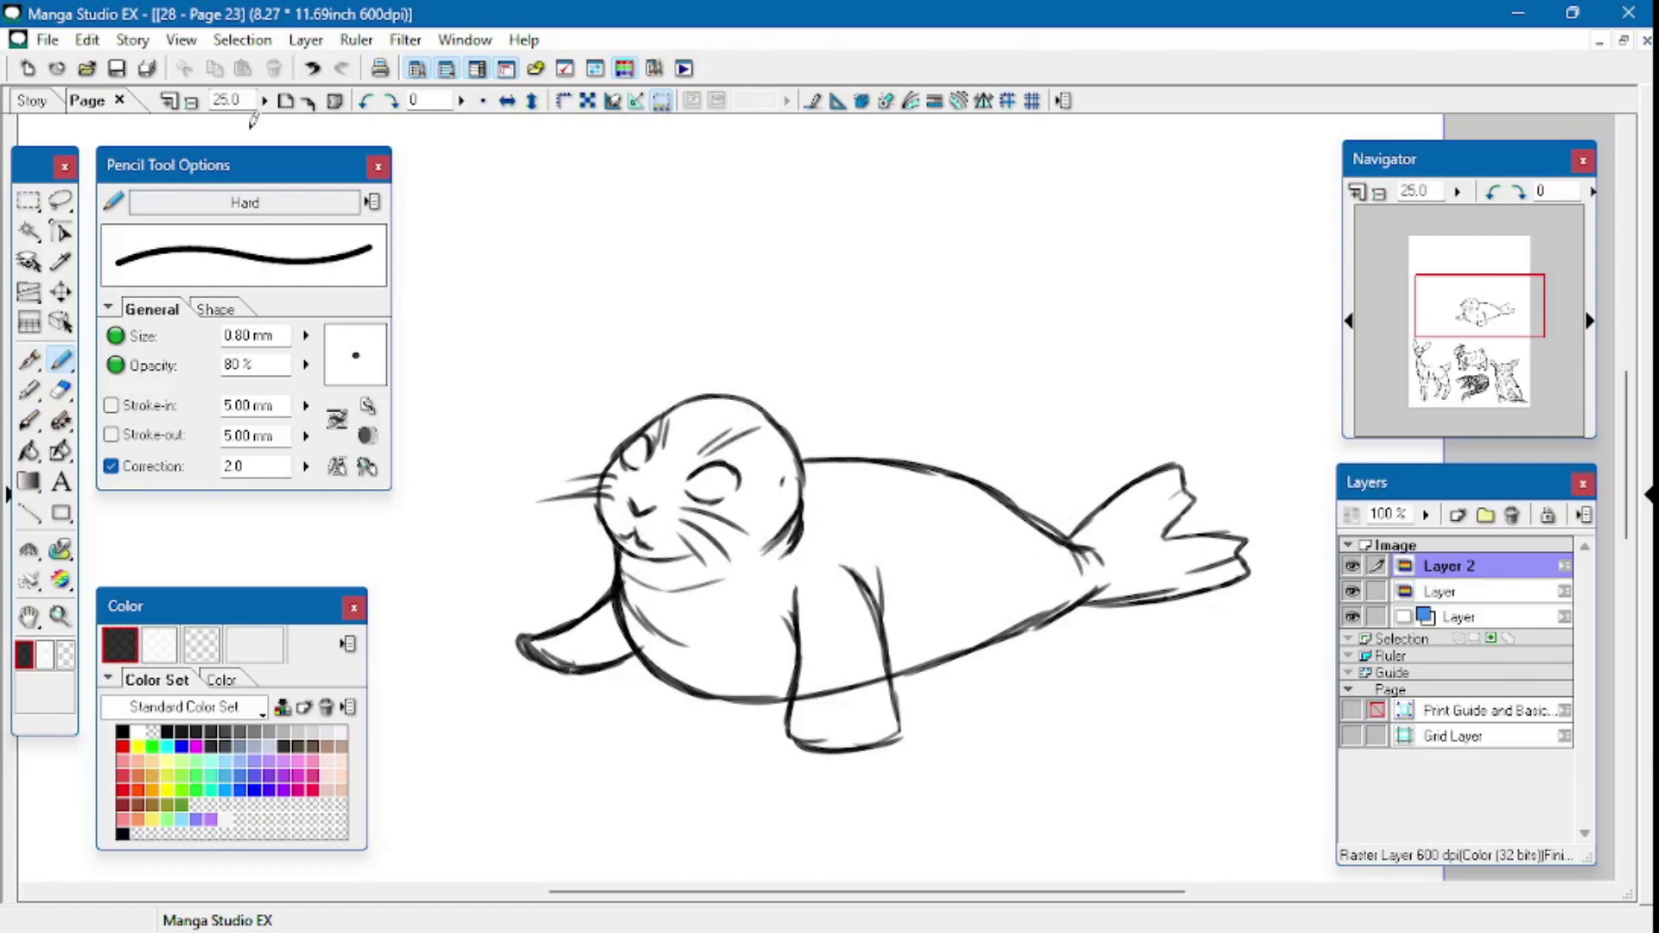
- Move the seal to just above the goat and owl and merge it into the base sketch layer
{"action": "double_click", "coordinate": [193, 103]}
{"action": "left_click", "coordinate": [61, 293]}
{"action": "left_click_drag", "start_coordinate": [893, 513], "coordinate": [938, 580]}
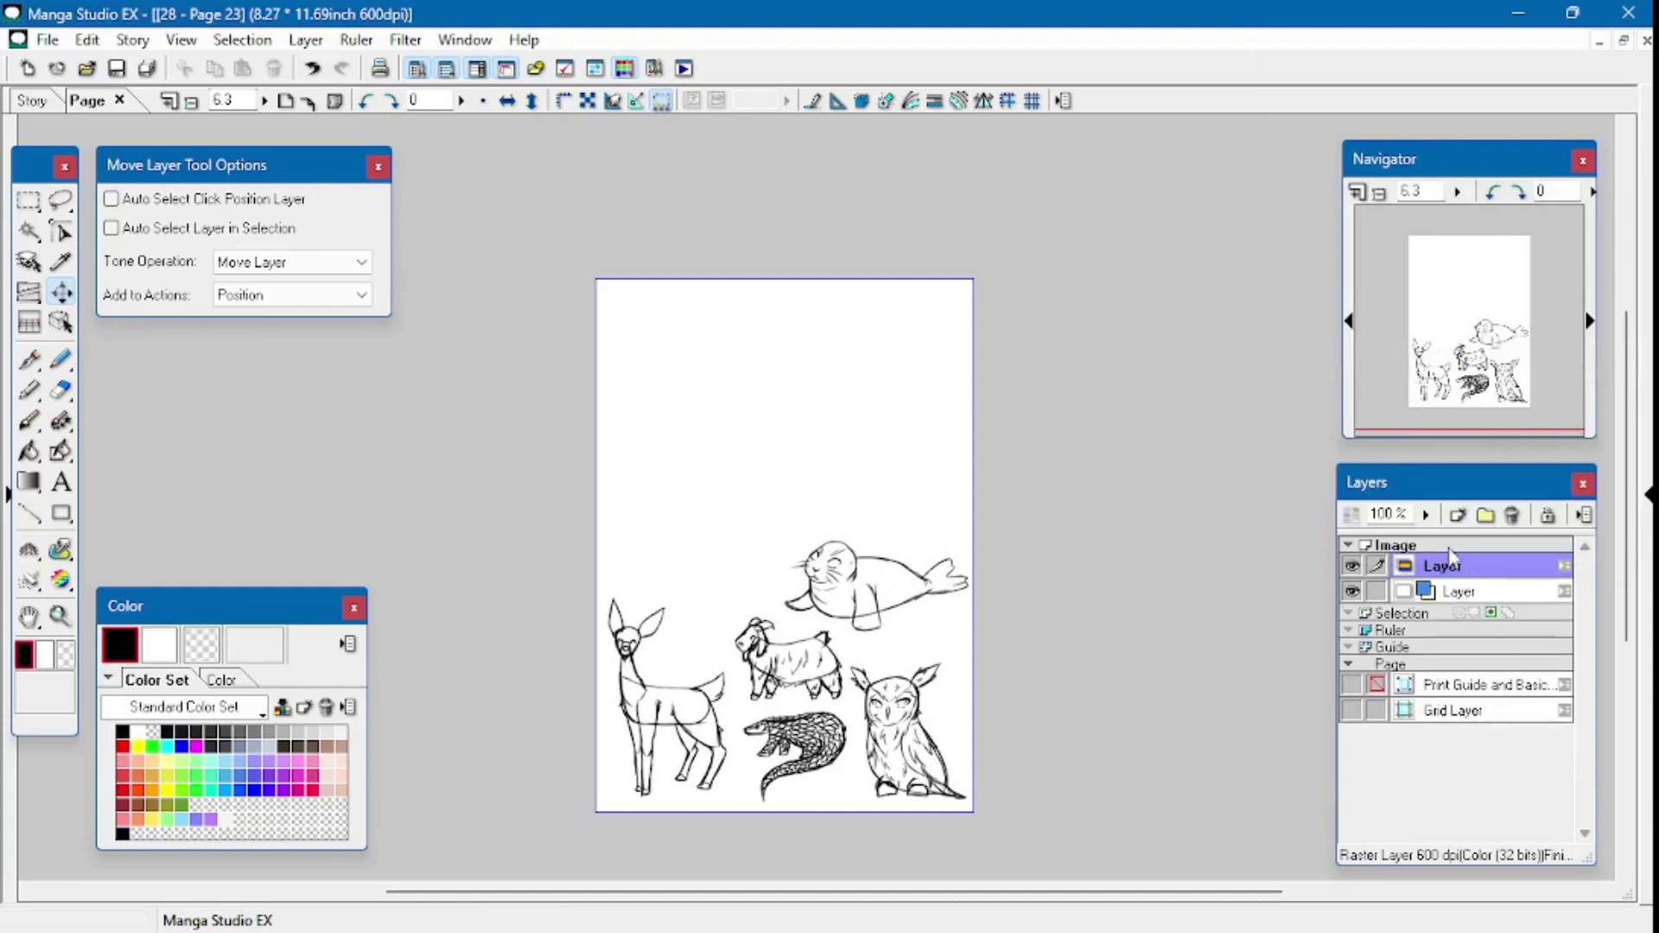